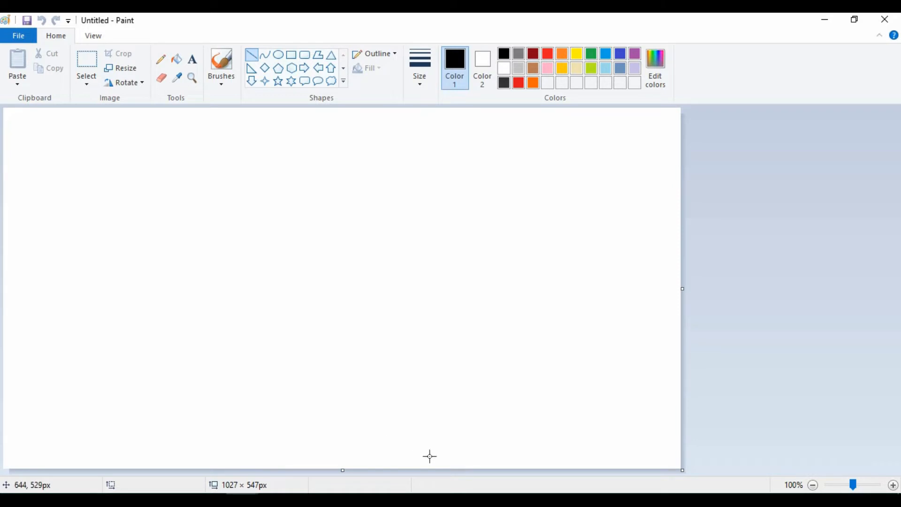
# Draw a wheel circle about 168 × 175 px at the canvas's lower edge, right of centre.
pyautogui.click(278, 55)
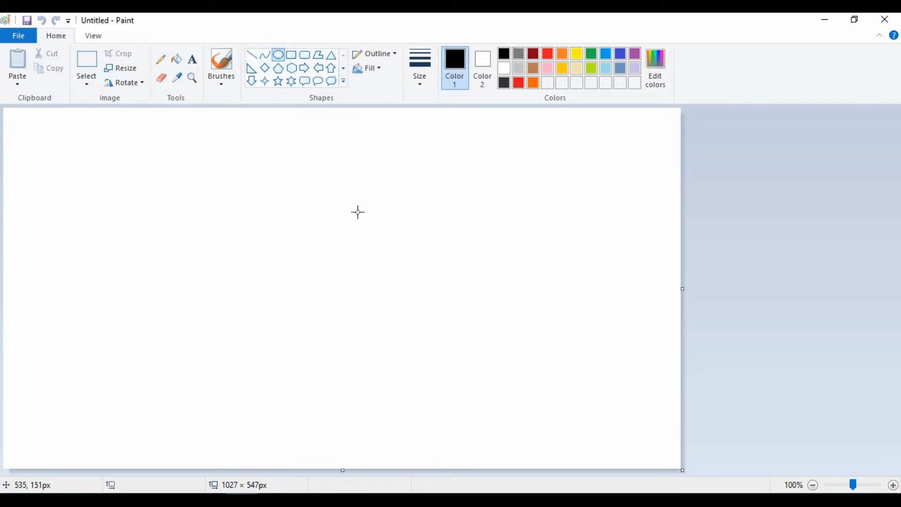
pyautogui.moveTo(442, 460); pyautogui.dragTo(539, 354)
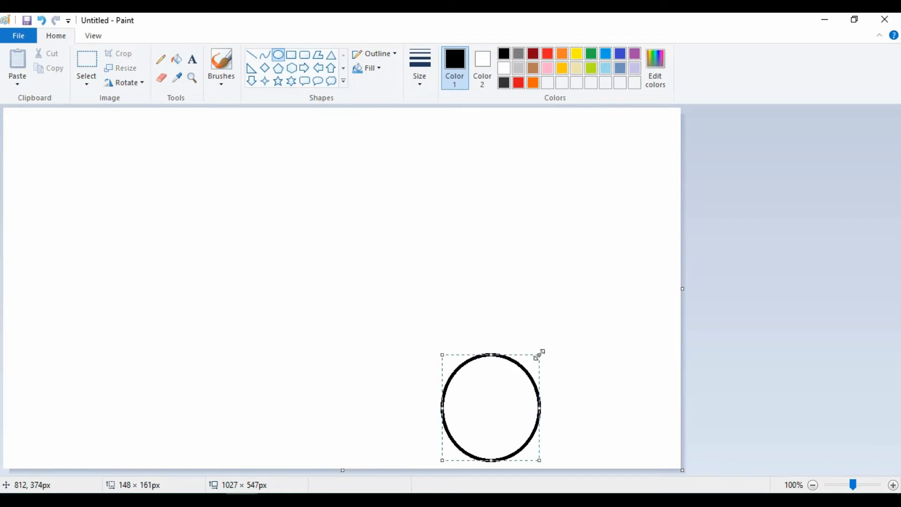
pyautogui.moveTo(440, 410); pyautogui.dragTo(429, 412)
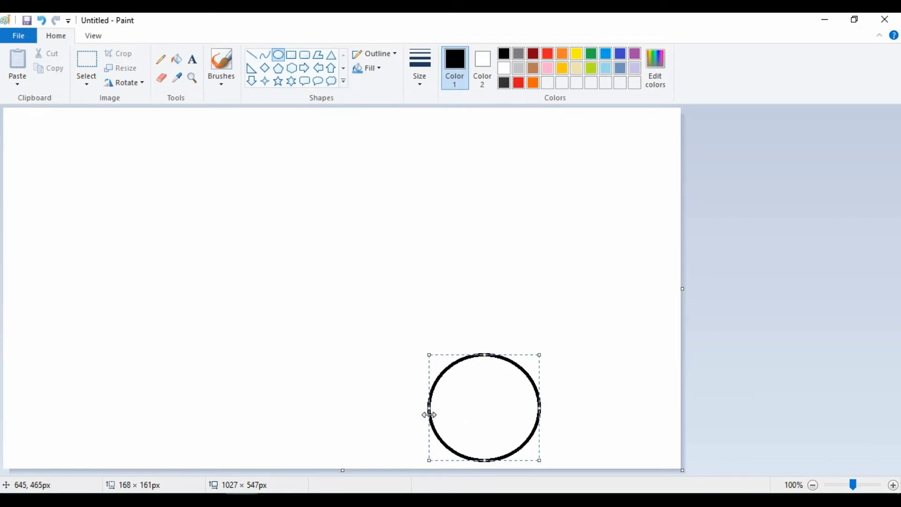
pyautogui.moveTo(484, 460); pyautogui.dragTo(484, 470)
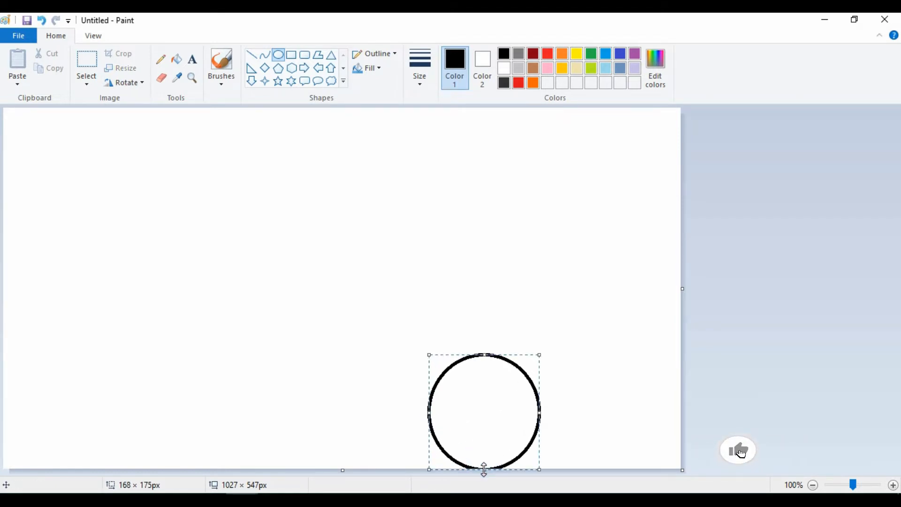
pyautogui.click(283, 418)
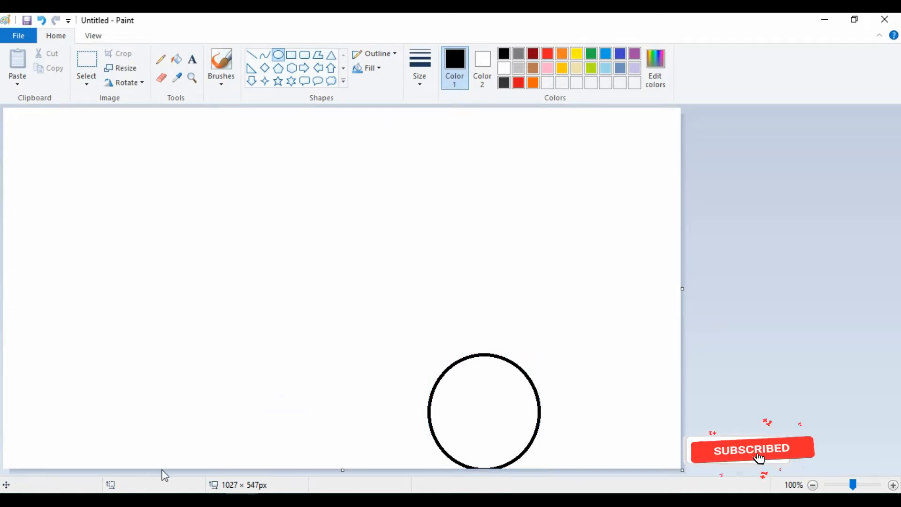
# Draw a second wheel circle about 172 × 172 px at the canvas's lower left, level with the first circle.
pyautogui.moveTo(159, 467)
pyautogui.mouseDown()
pyautogui.moveTo(198, 432)
pyautogui.moveTo(233, 366)
pyautogui.moveTo(273, 353)
pyautogui.mouseUp()
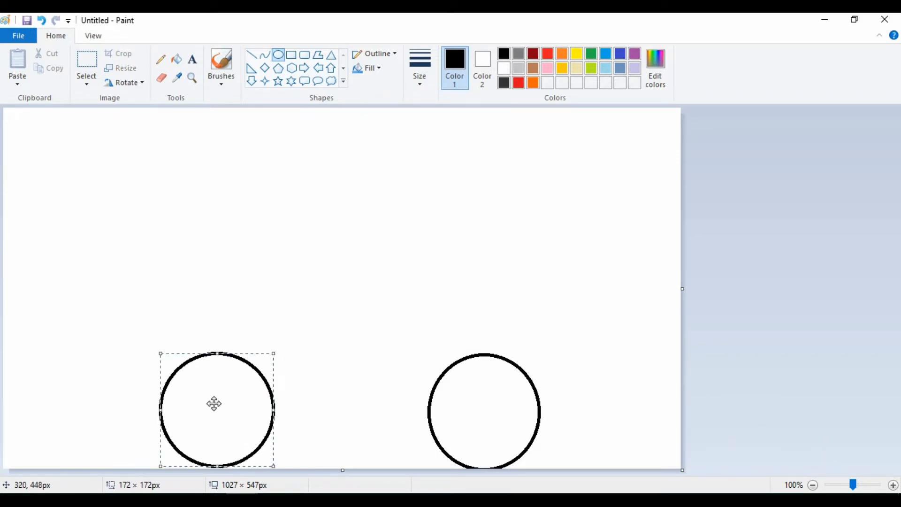
pyautogui.moveTo(213, 404); pyautogui.dragTo(214, 405)
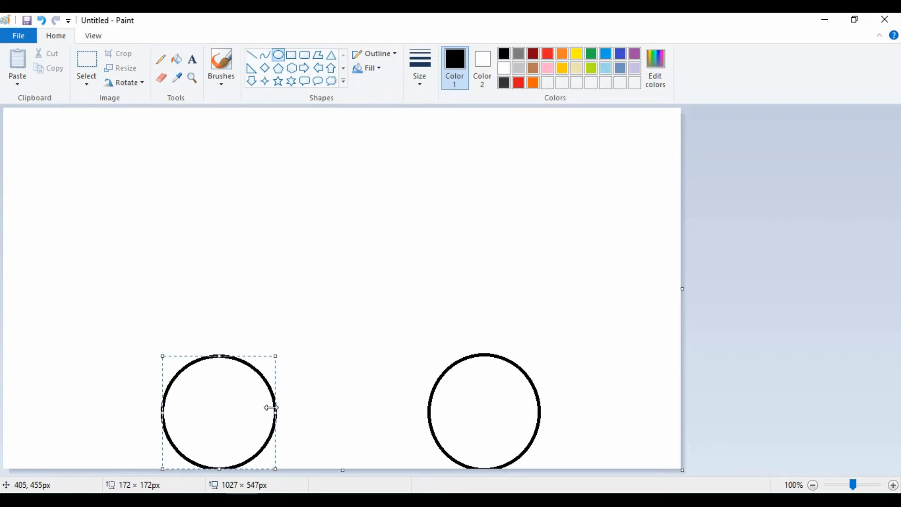
pyautogui.click(345, 390)
# Draw a horizontal line about 645 px long through both circles, from the left circle's outer edge to beyond the right circle.
pyautogui.click(251, 57)
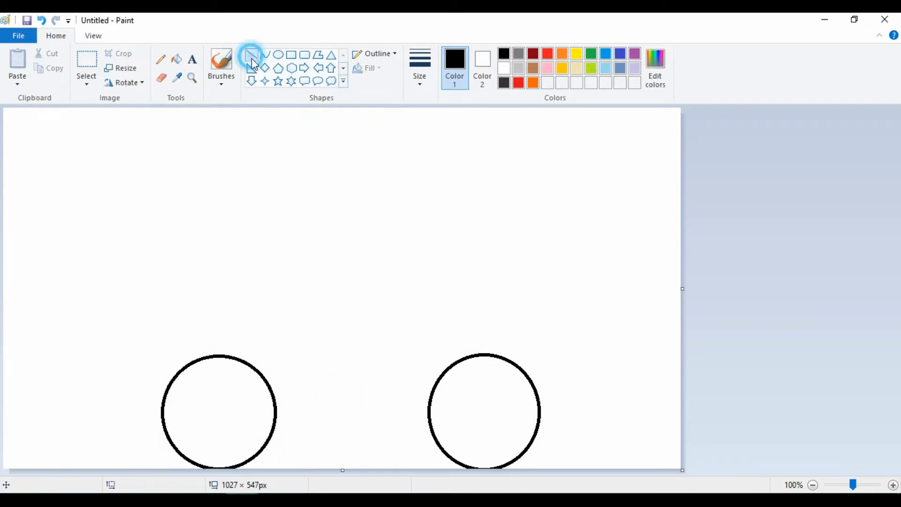
pyautogui.moveTo(101, 418); pyautogui.dragTo(581, 434)
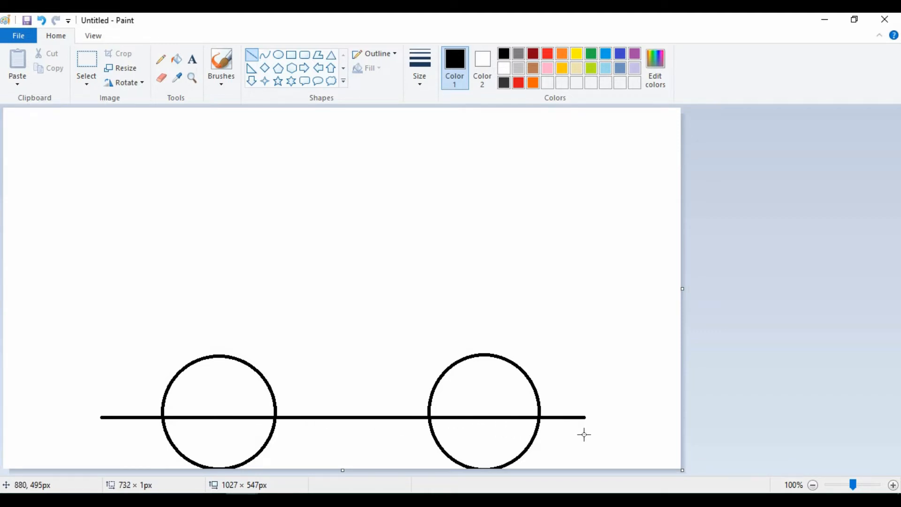
pyautogui.moveTo(584, 434); pyautogui.dragTo(584, 434)
pyautogui.moveTo(101, 417); pyautogui.dragTo(160, 418)
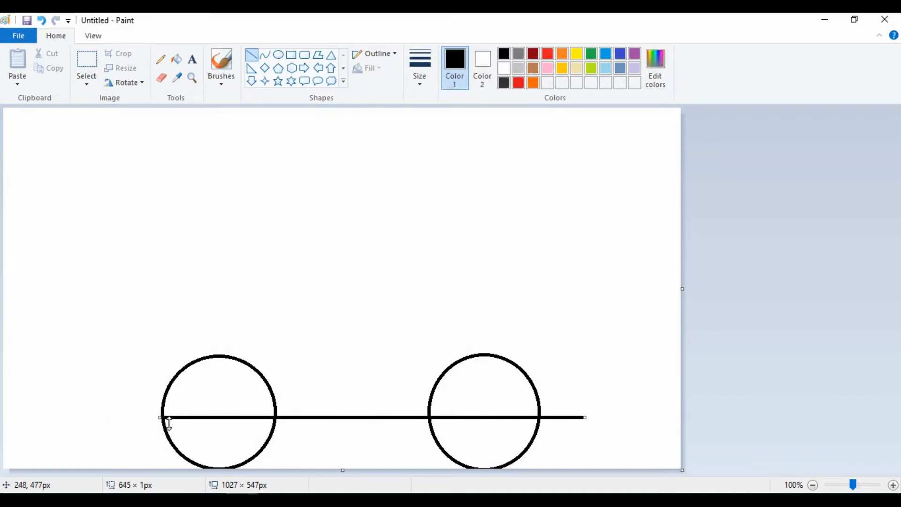
pyautogui.click(230, 437)
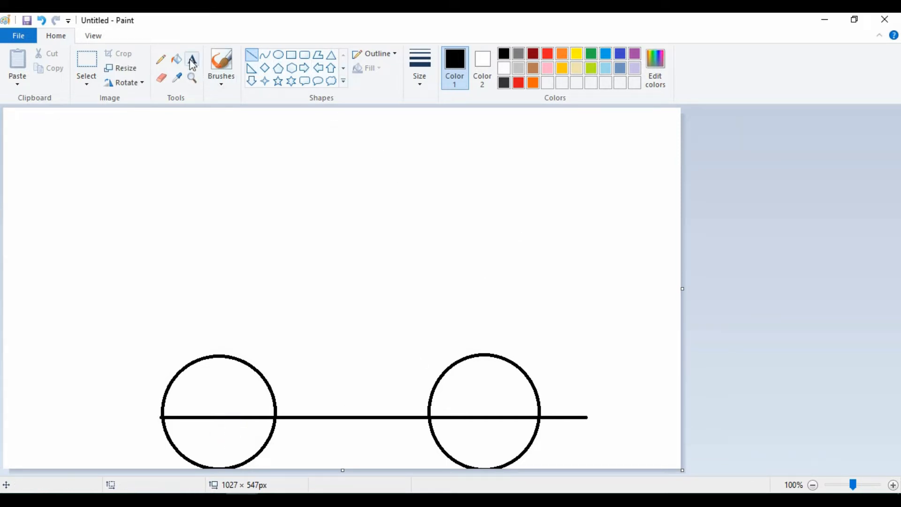
# Erase the lower halves of both circles and the line segments inside them, leaving two wheel arches joined by the baseline.
pyautogui.click(160, 78)
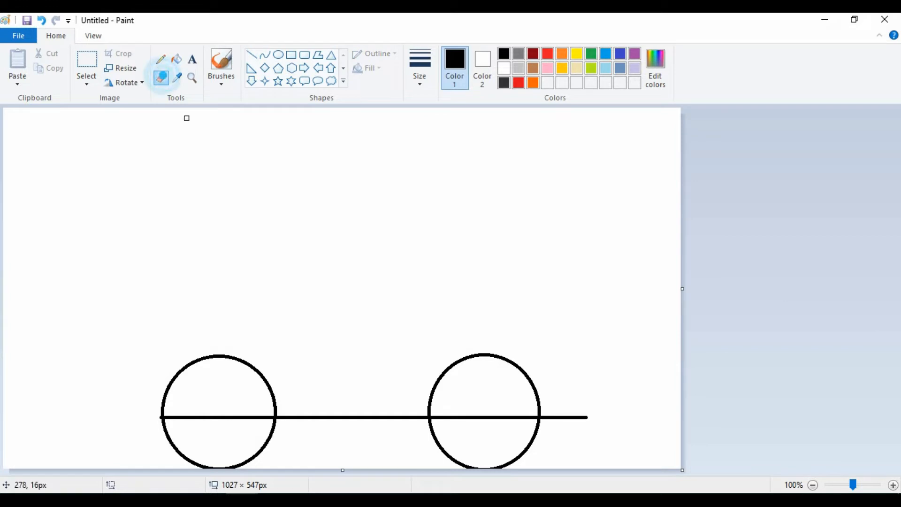
pyautogui.moveTo(162, 423)
pyautogui.mouseDown()
pyautogui.moveTo(245, 412)
pyautogui.moveTo(196, 422)
pyautogui.moveTo(271, 416)
pyautogui.moveTo(192, 425)
pyautogui.moveTo(201, 415)
pyautogui.moveTo(195, 426)
pyautogui.moveTo(253, 417)
pyautogui.moveTo(271, 431)
pyautogui.moveTo(279, 425)
pyautogui.moveTo(269, 425)
pyautogui.moveTo(257, 455)
pyautogui.moveTo(270, 439)
pyautogui.moveTo(254, 460)
pyautogui.moveTo(215, 475)
pyautogui.moveTo(236, 467)
pyautogui.moveTo(202, 475)
pyautogui.moveTo(163, 442)
pyautogui.mouseUp()
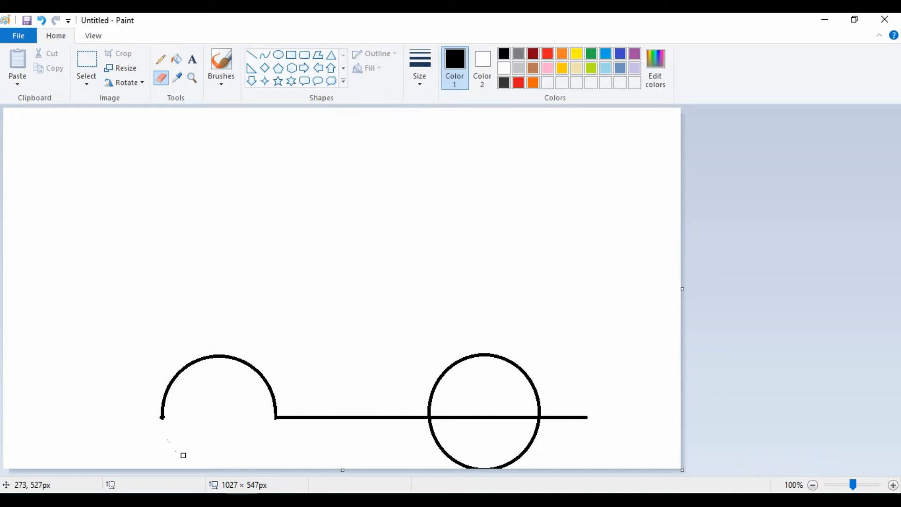
pyautogui.moveTo(430, 423); pyautogui.dragTo(436, 421)
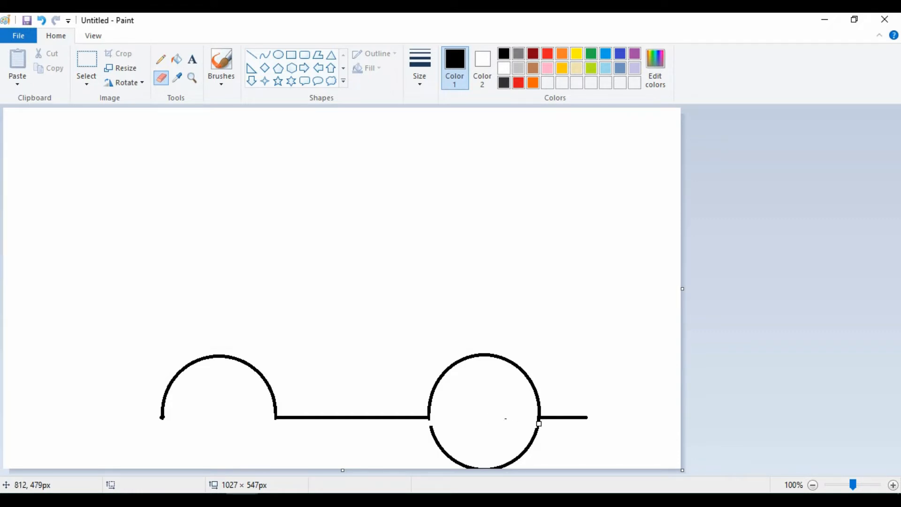
pyautogui.moveTo(543, 421)
pyautogui.mouseDown()
pyautogui.moveTo(534, 442)
pyautogui.moveTo(538, 427)
pyautogui.moveTo(507, 461)
pyautogui.mouseUp()
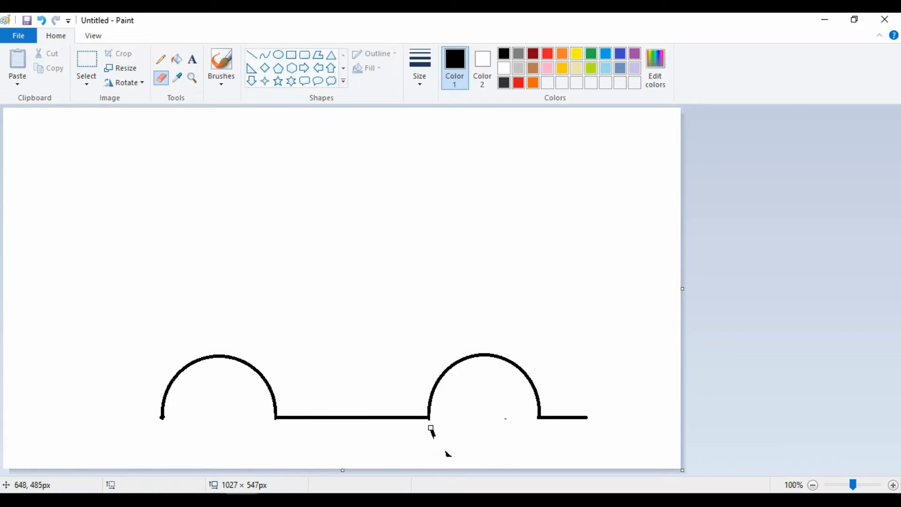
pyautogui.moveTo(430, 428); pyautogui.dragTo(444, 452)
# Draw a rounded rectangle about 58 × 36 px above the baseline's right end and join them with a short vertical line.
pyautogui.click(305, 55)
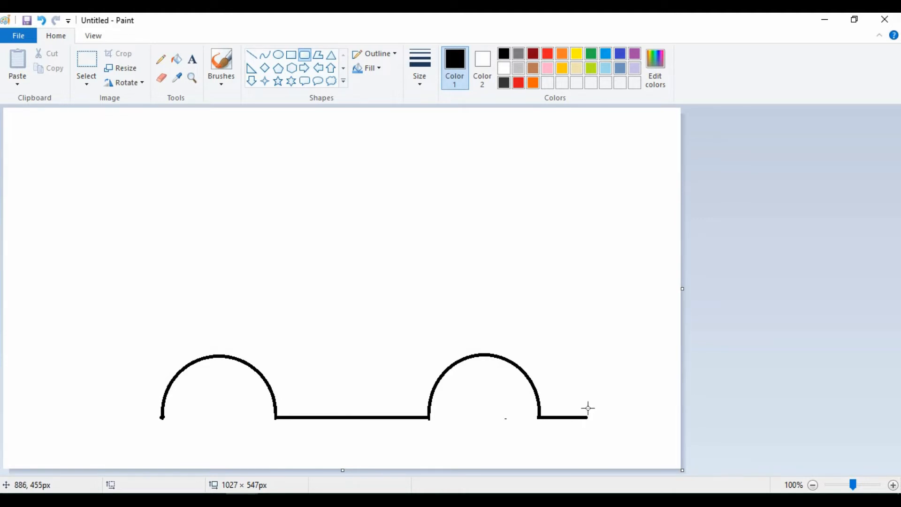
pyautogui.moveTo(581, 417)
pyautogui.mouseDown()
pyautogui.moveTo(594, 388)
pyautogui.moveTo(618, 394)
pyautogui.moveTo(591, 407)
pyautogui.moveTo(584, 398)
pyautogui.mouseUp()
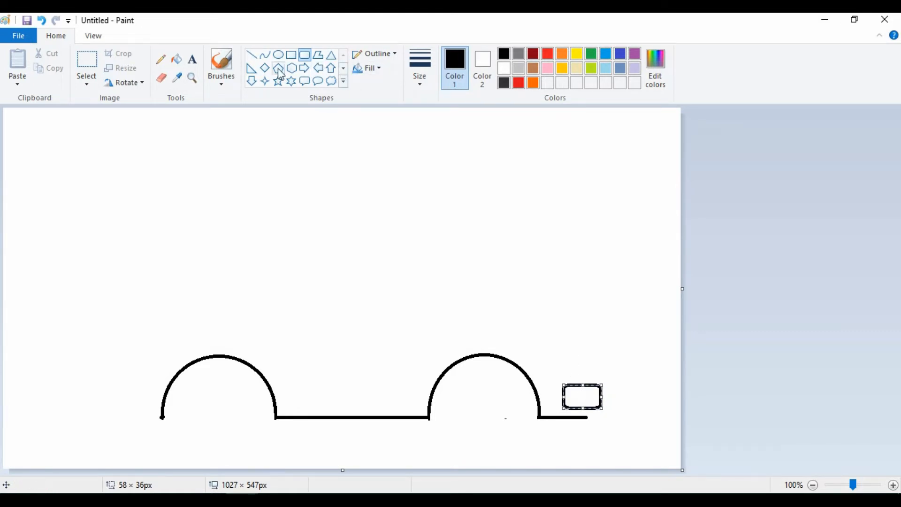
pyautogui.click(256, 60)
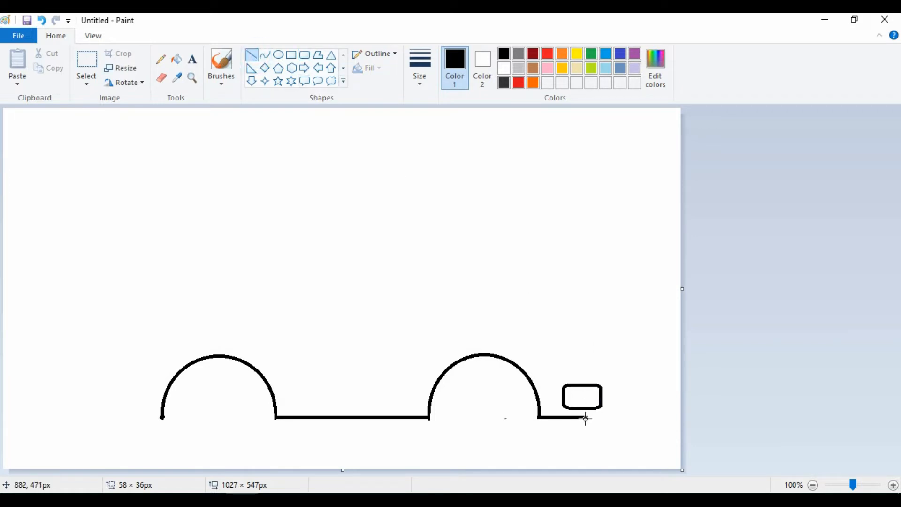
pyautogui.moveTo(586, 417); pyautogui.dragTo(586, 409)
pyautogui.moveTo(586, 407); pyautogui.dragTo(585, 407)
pyautogui.click(574, 354)
# Draw the car's vertical front edge up from the rounded rectangle and a hood line about 148 × 32 px rising to the left.
pyautogui.moveTo(583, 385); pyautogui.dragTo(586, 313)
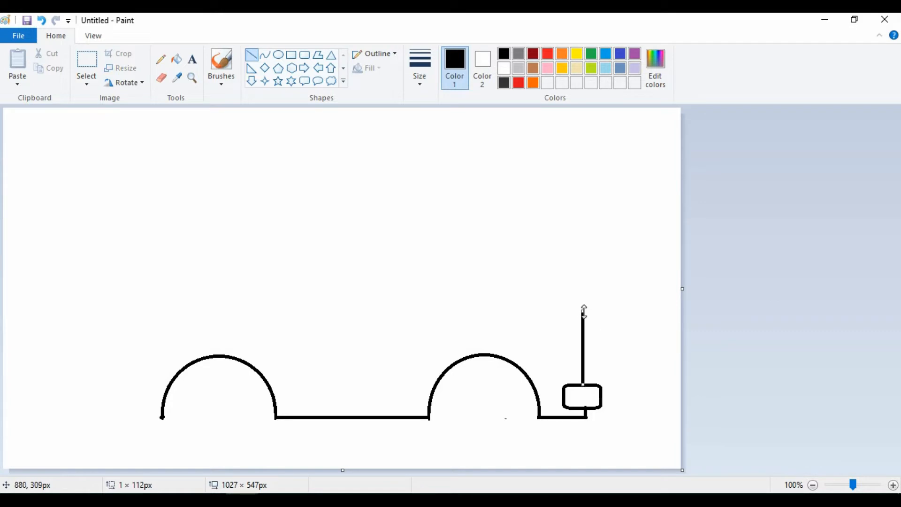
pyautogui.moveTo(584, 311)
pyautogui.mouseDown()
pyautogui.moveTo(491, 279)
pyautogui.moveTo(471, 287)
pyautogui.moveTo(484, 284)
pyautogui.mouseUp()
pyautogui.click(543, 304)
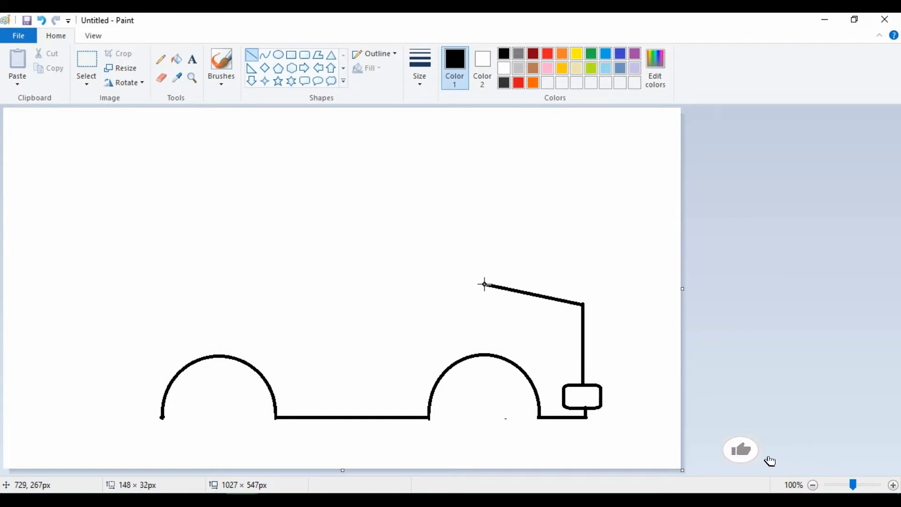
# Draw a slanted windshield line up from the hood's end and a vertical rear line about 310 px high from the left arch's outer end.
pyautogui.click(441, 297)
pyautogui.moveTo(486, 284); pyautogui.dragTo(435, 199)
pyautogui.click(418, 227)
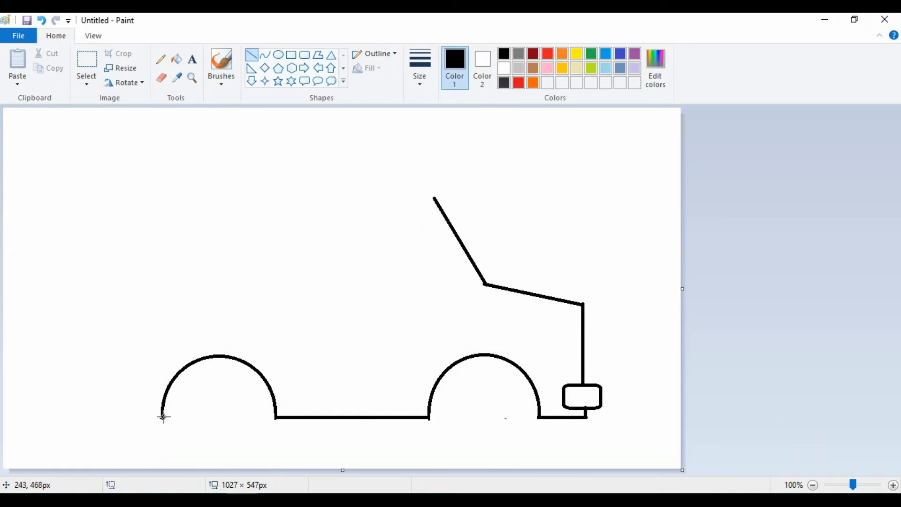
pyautogui.moveTo(164, 417); pyautogui.dragTo(161, 213)
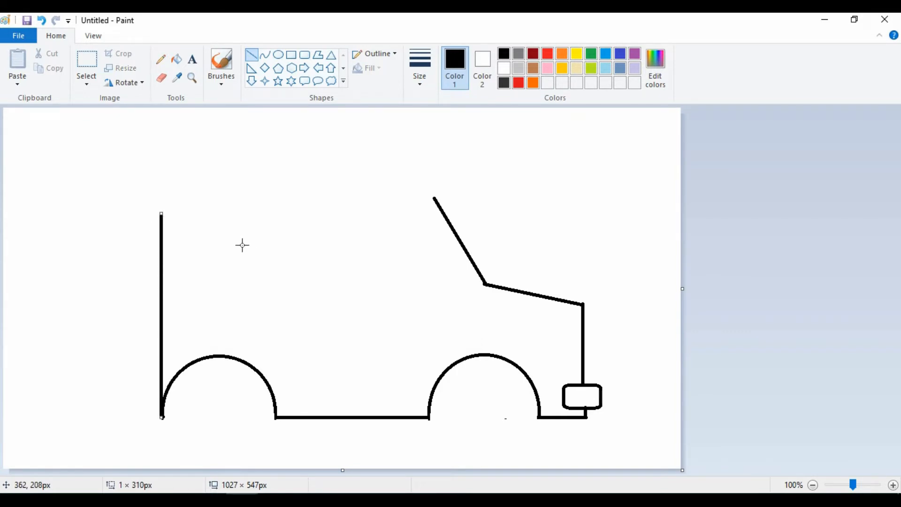
pyautogui.click(242, 245)
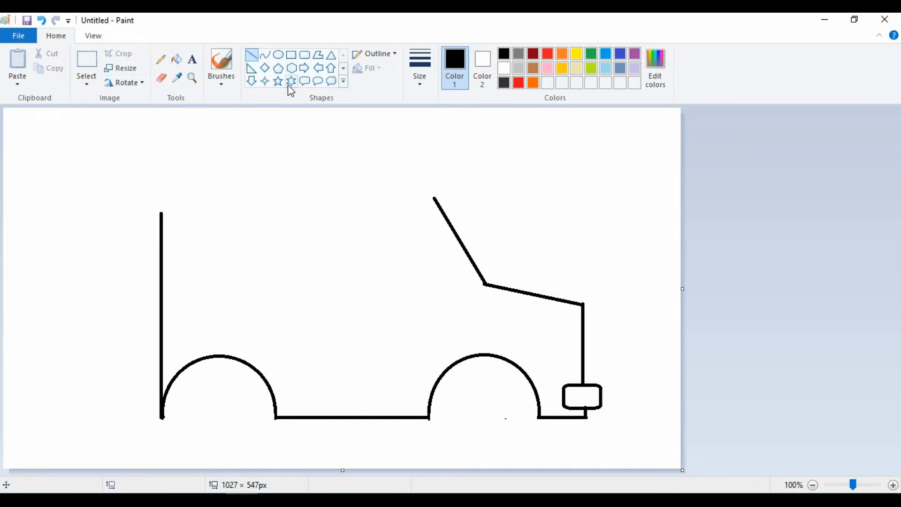
# Draw an upward-bowed roof curve about 459 × 65 px from the windshield's top to beyond the vertical rear line.
pyautogui.click(265, 55)
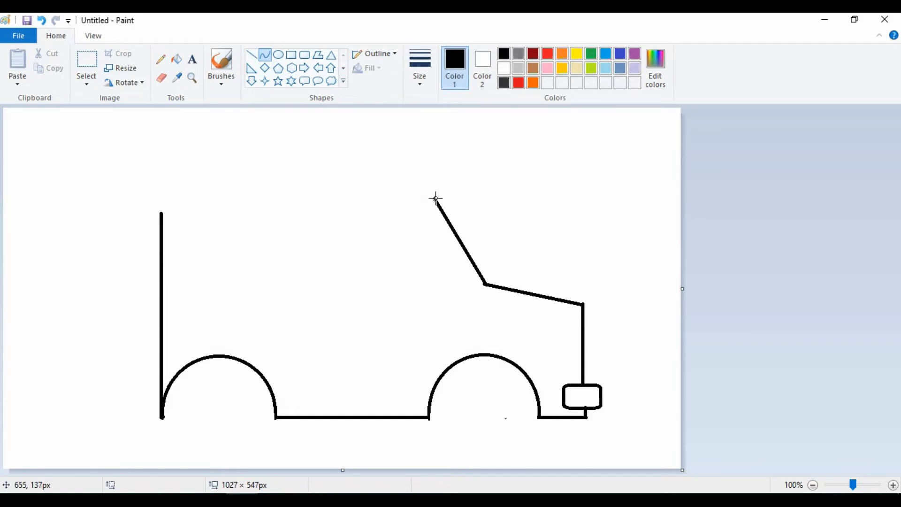
pyautogui.moveTo(434, 198); pyautogui.dragTo(157, 230)
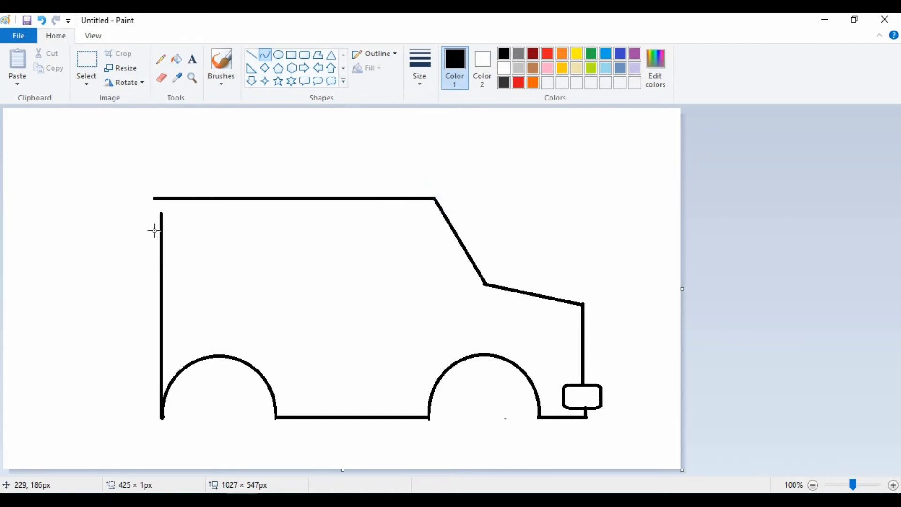
pyautogui.moveTo(155, 231); pyautogui.dragTo(133, 232)
pyautogui.moveTo(283, 199); pyautogui.dragTo(304, 171)
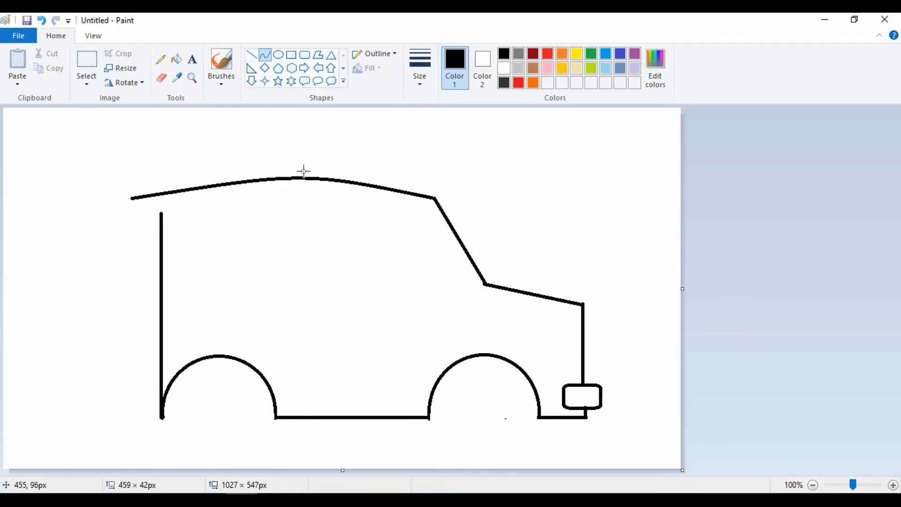
pyautogui.click(303, 156)
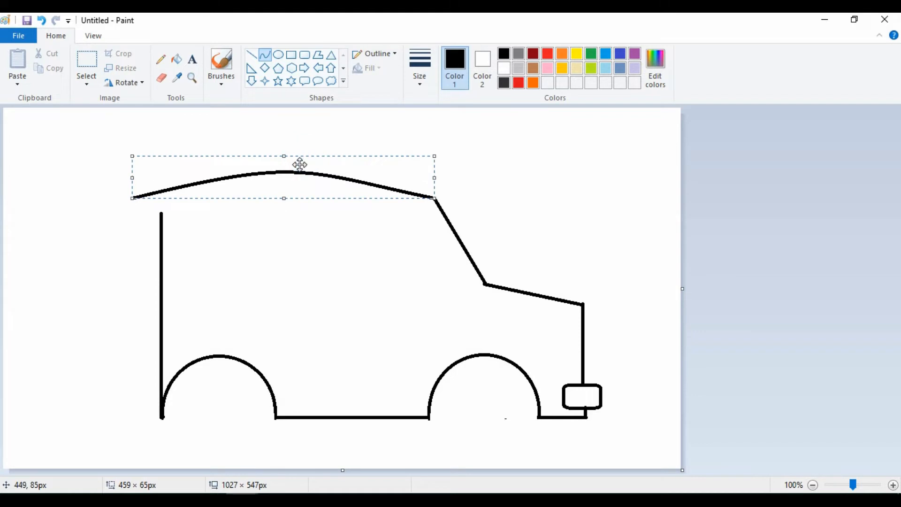
pyautogui.click(300, 171)
pyautogui.moveTo(301, 172); pyautogui.dragTo(302, 171)
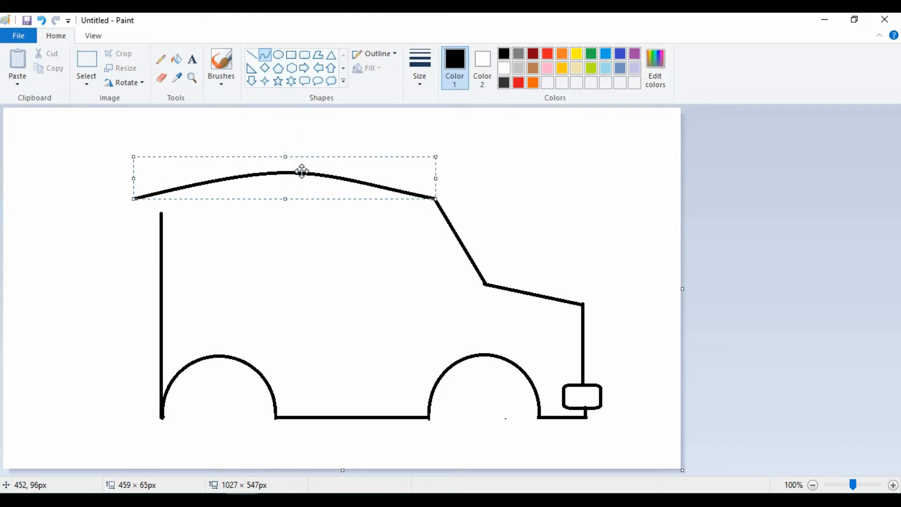
pyautogui.click(282, 226)
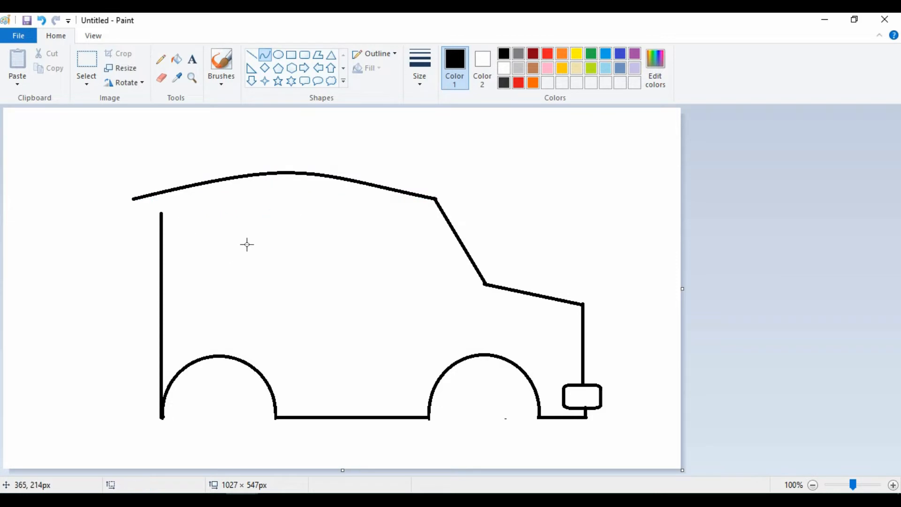
# Draw a slanted line about 40 × 147 px down and outward from the roof's rear end.
pyautogui.click(251, 55)
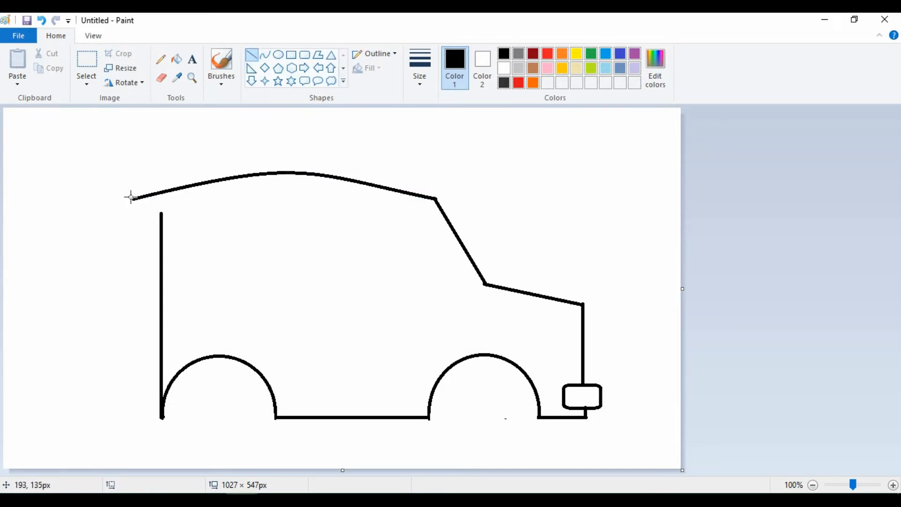
pyautogui.moveTo(131, 197); pyautogui.dragTo(107, 295)
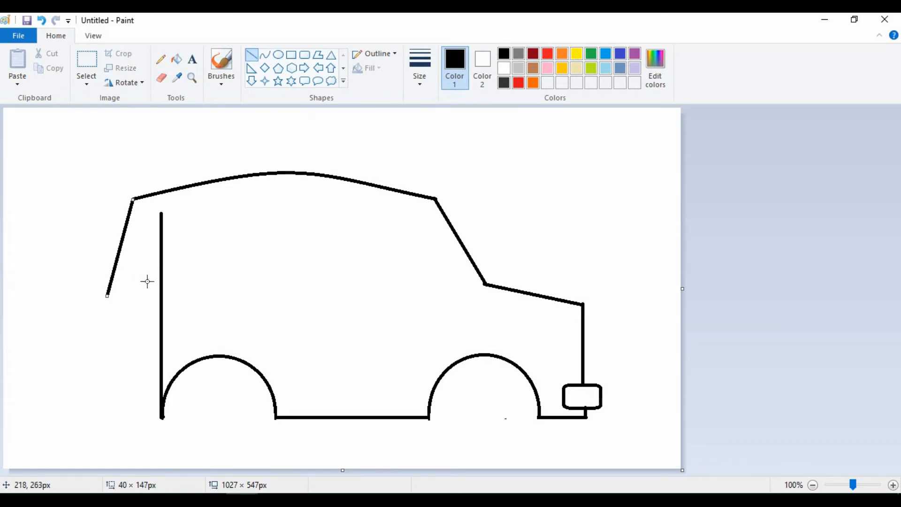
pyautogui.click(82, 266)
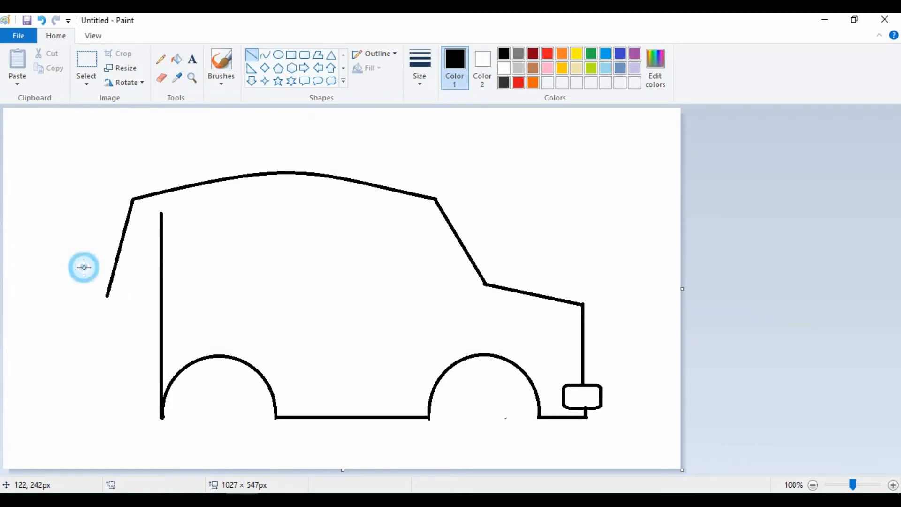
# Draw a tall spare-wheel ellipse about 88 × 193 px between the slanted rear line's lower end and the vertical rear line.
pyautogui.click(278, 56)
pyautogui.moveTo(103, 393); pyautogui.dragTo(155, 281)
pyautogui.moveTo(165, 273); pyautogui.dragTo(162, 264)
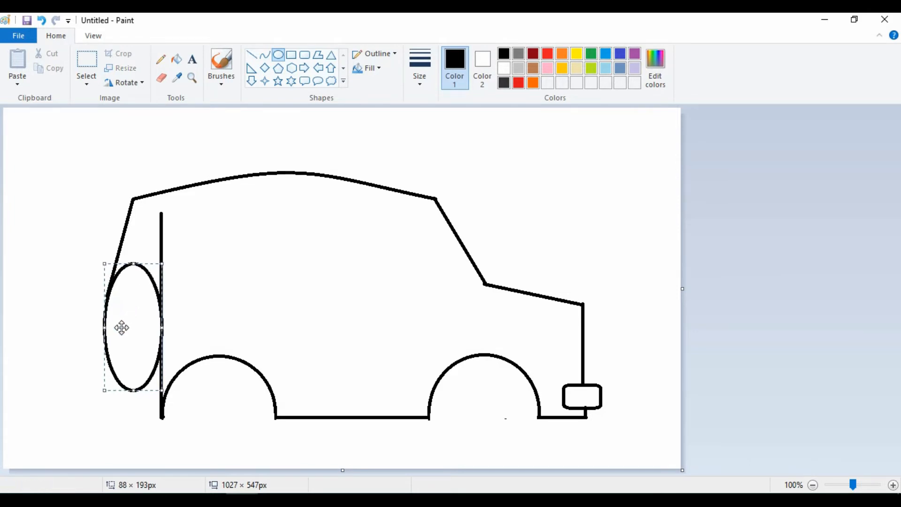
pyautogui.click(71, 393)
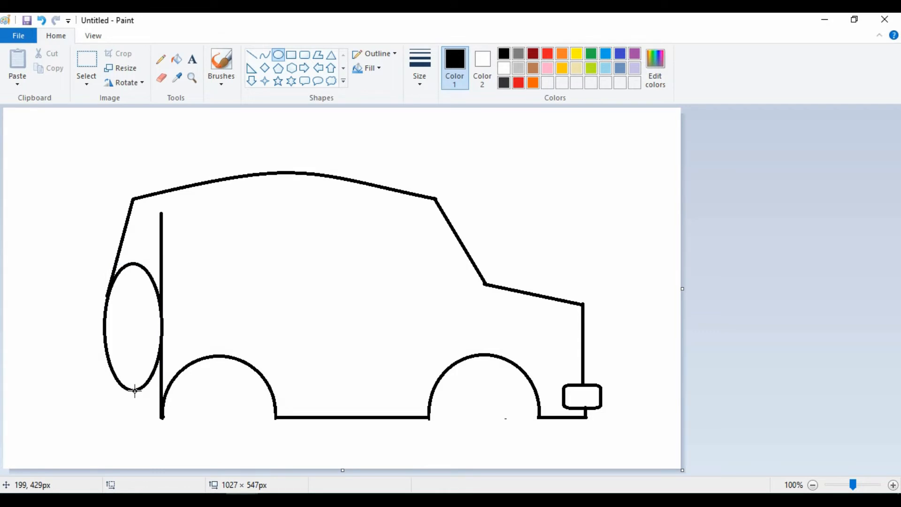
pyautogui.moveTo(136, 390); pyautogui.dragTo(153, 400)
pyautogui.hotkey('ctrl', 'z')
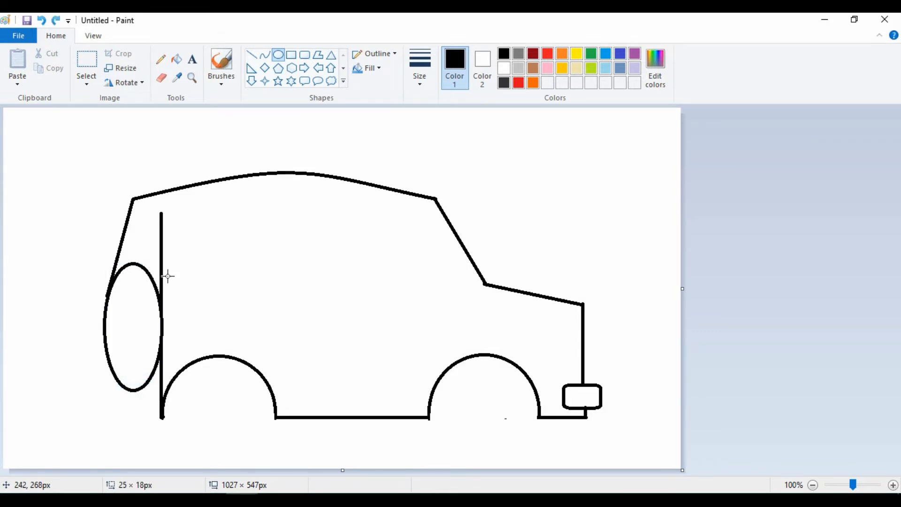
# Draw a slanted line about 40 × 40 px from the spare wheel's lower end to the rear wheel arch's outer end.
pyautogui.click(251, 54)
pyautogui.moveTo(137, 389); pyautogui.dragTo(164, 416)
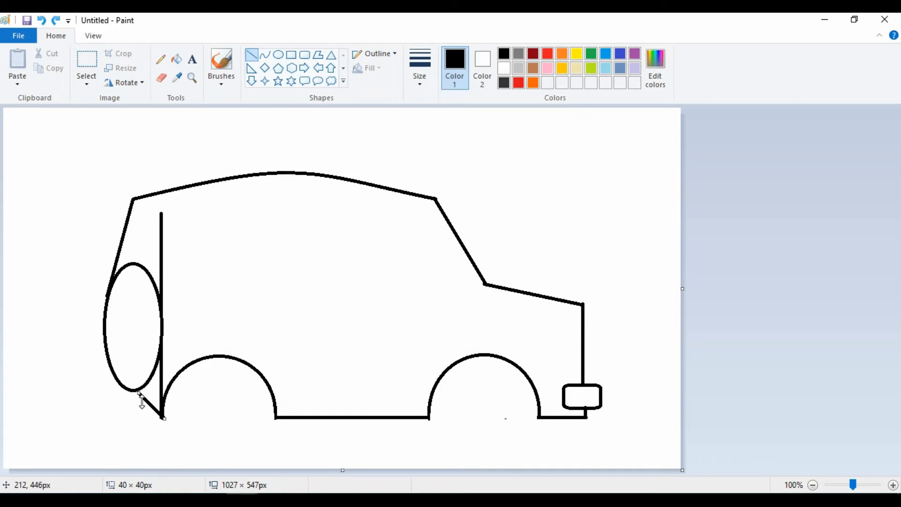
pyautogui.moveTo(155, 402); pyautogui.dragTo(159, 398)
pyautogui.click(186, 369)
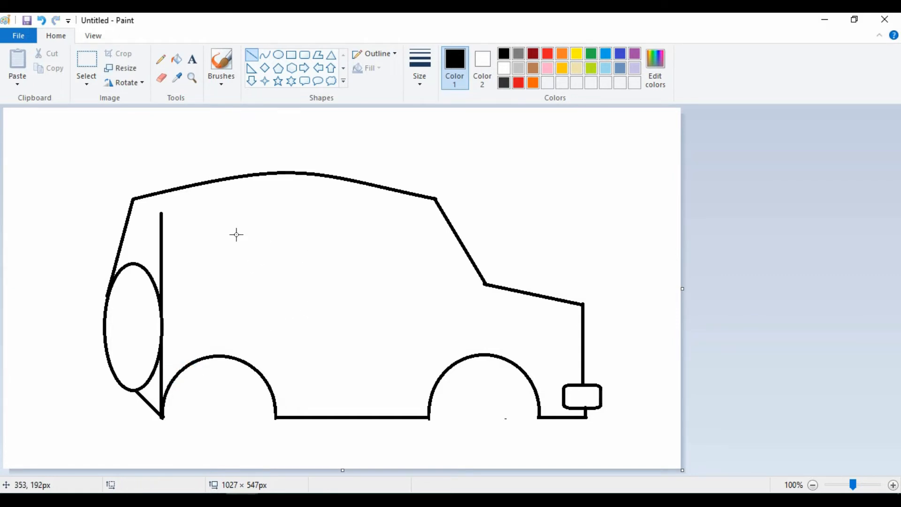
# Draw a rear window rectangle about 141 × 133 px with its rear side on the upper part of the vertical rear line.
pyautogui.click(291, 55)
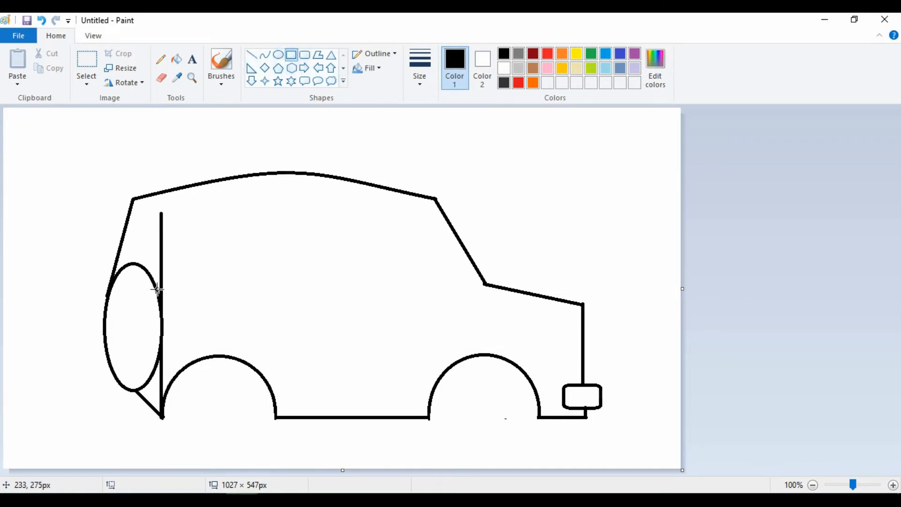
pyautogui.moveTo(162, 300); pyautogui.dragTo(253, 212)
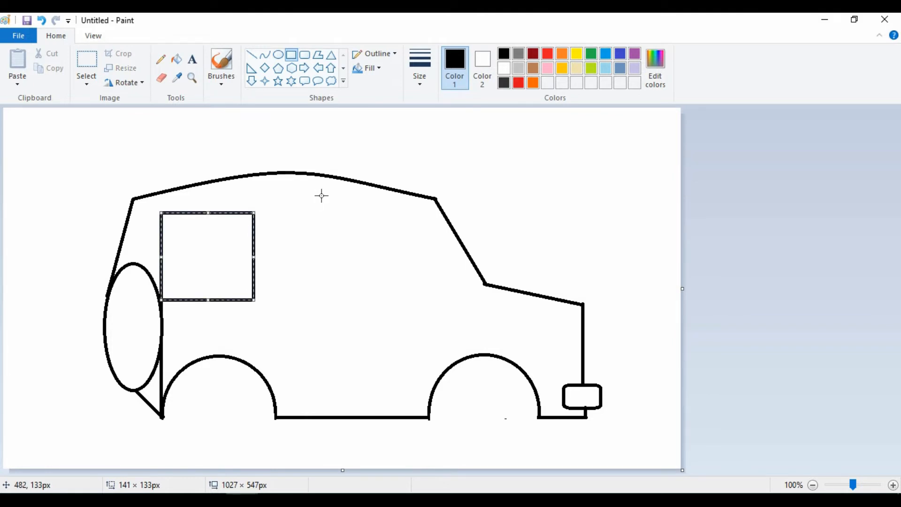
pyautogui.click(361, 283)
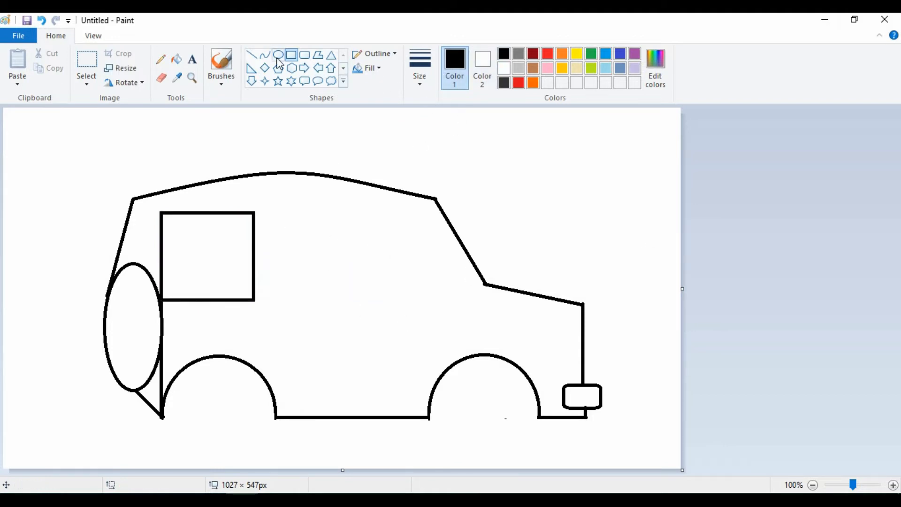
# Draw the door's horizontal top edge level with the rear window's top and a slanted front edge down to near the hood's start.
pyautogui.click(250, 57)
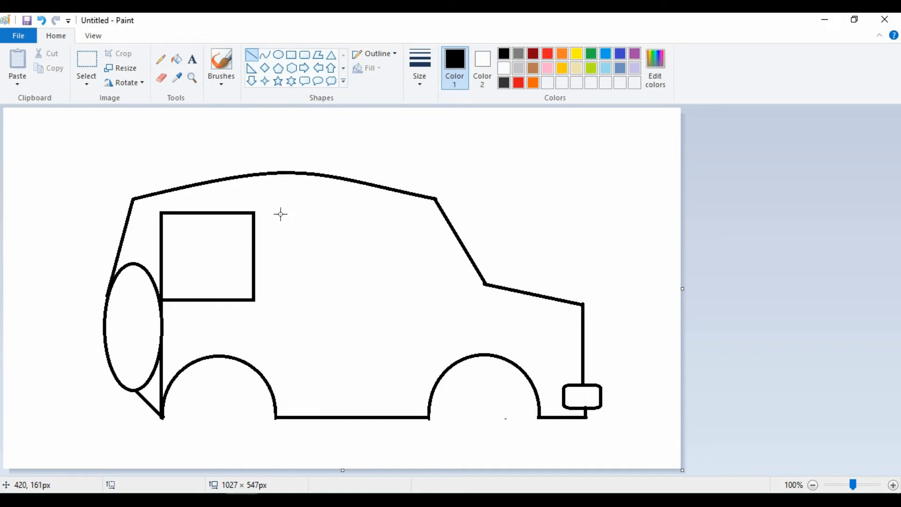
pyautogui.moveTo(274, 213)
pyautogui.mouseDown()
pyautogui.moveTo(417, 225)
pyautogui.moveTo(411, 229)
pyautogui.mouseUp()
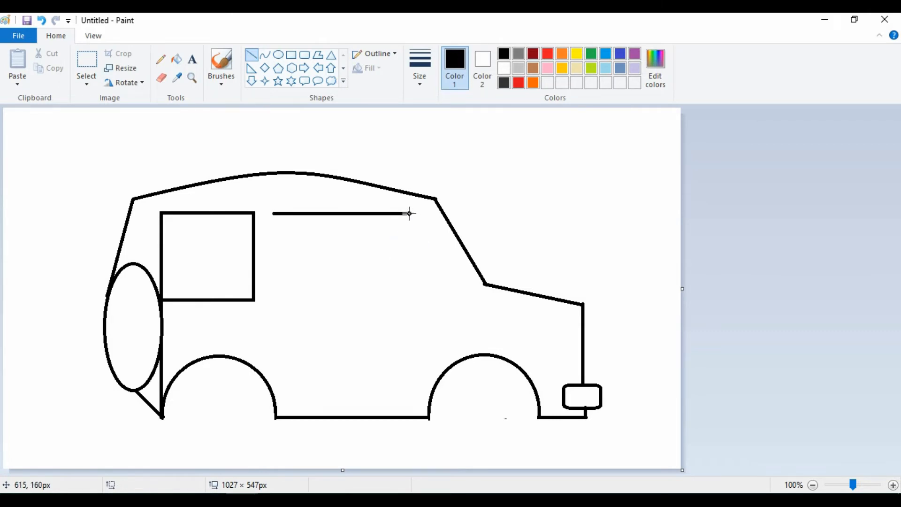
pyautogui.moveTo(410, 213)
pyautogui.mouseDown()
pyautogui.moveTo(445, 286)
pyautogui.moveTo(457, 298)
pyautogui.moveTo(472, 289)
pyautogui.mouseUp()
pyautogui.click(429, 296)
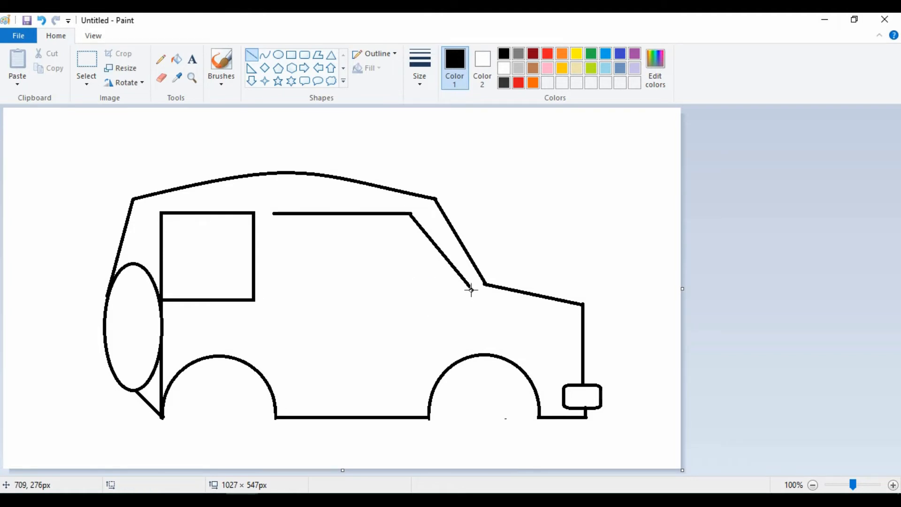
# Draw a line about 95 × 81 px slanting down and rearward from the front edge's lower end, removing any stray mark.
pyautogui.moveTo(472, 289); pyautogui.dragTo(409, 343)
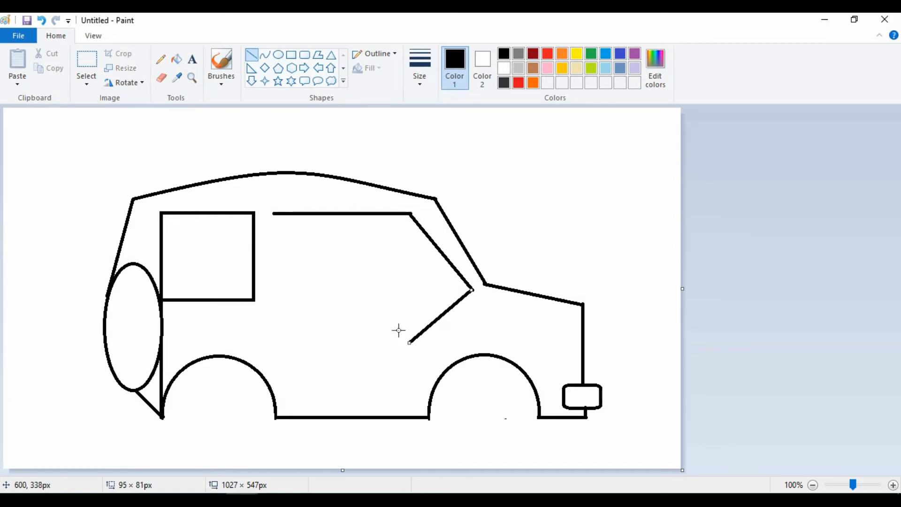
pyautogui.click(397, 323)
pyautogui.hotkey('ctrl', 'z')
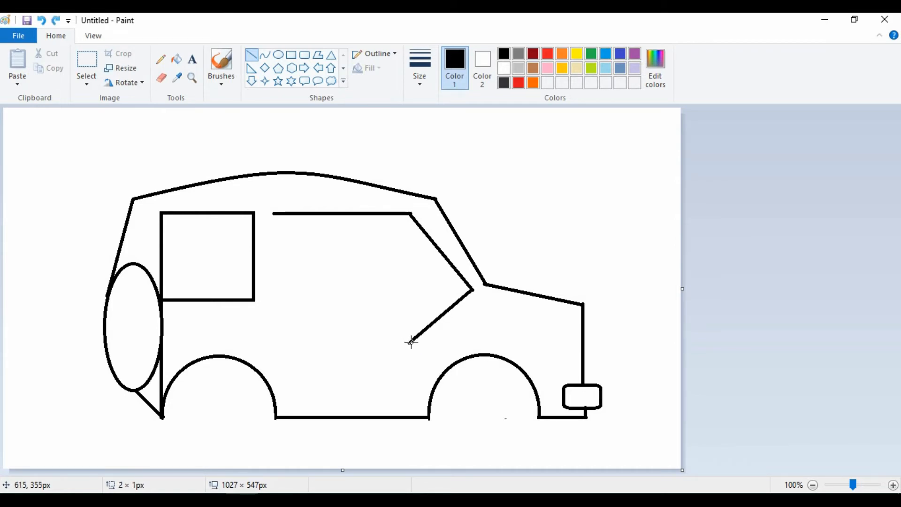
# Draw the door's horizontal bottom edge rearward from the lower slanted line and a vertical rear edge about 168 px high from its top rear corner.
pyautogui.moveTo(411, 340); pyautogui.dragTo(299, 326)
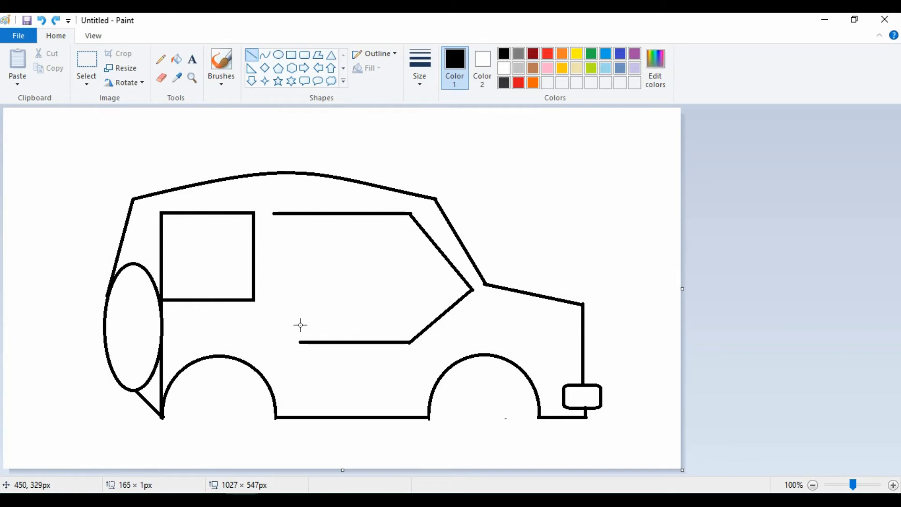
pyautogui.click(310, 280)
pyautogui.moveTo(274, 212); pyautogui.dragTo(261, 324)
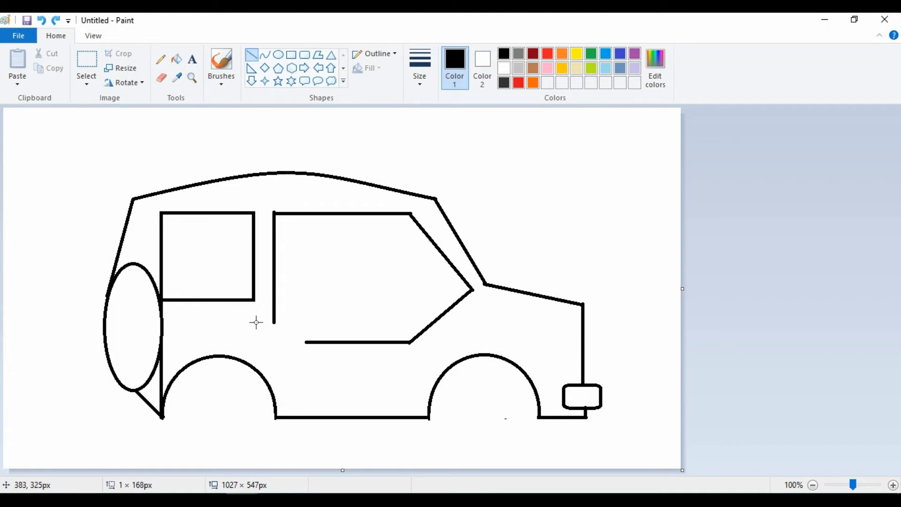
pyautogui.click(325, 302)
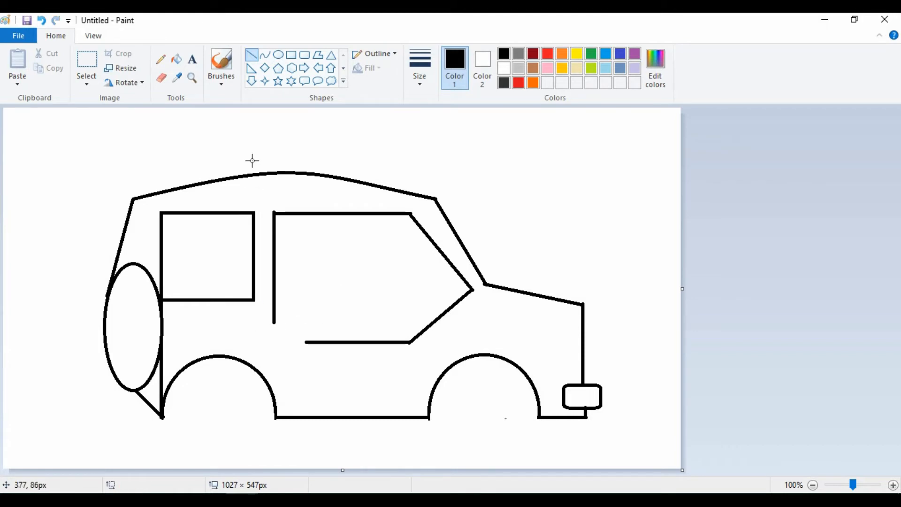
# Draw a curve about 86 × 70 px above the rear wheel arch, bowed up and forward to join the door's rear and bottom edges.
pyautogui.click(265, 55)
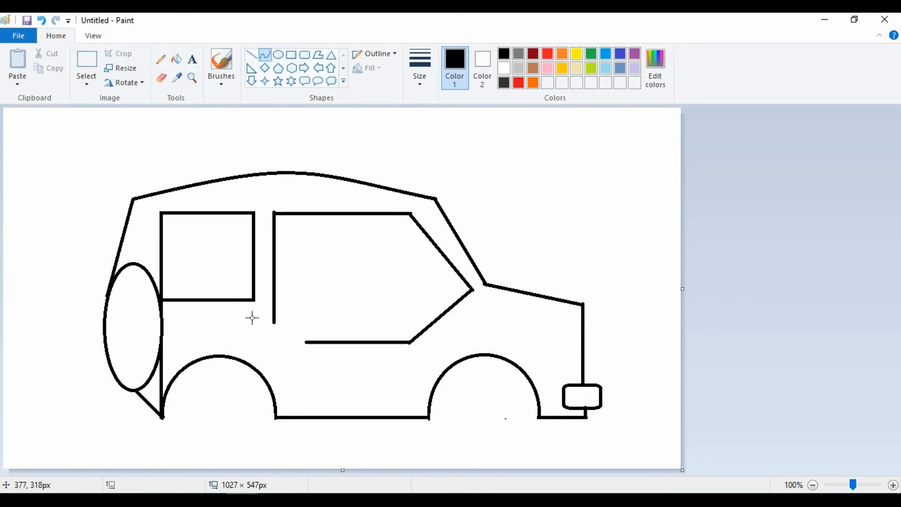
pyautogui.moveTo(252, 318); pyautogui.dragTo(308, 363)
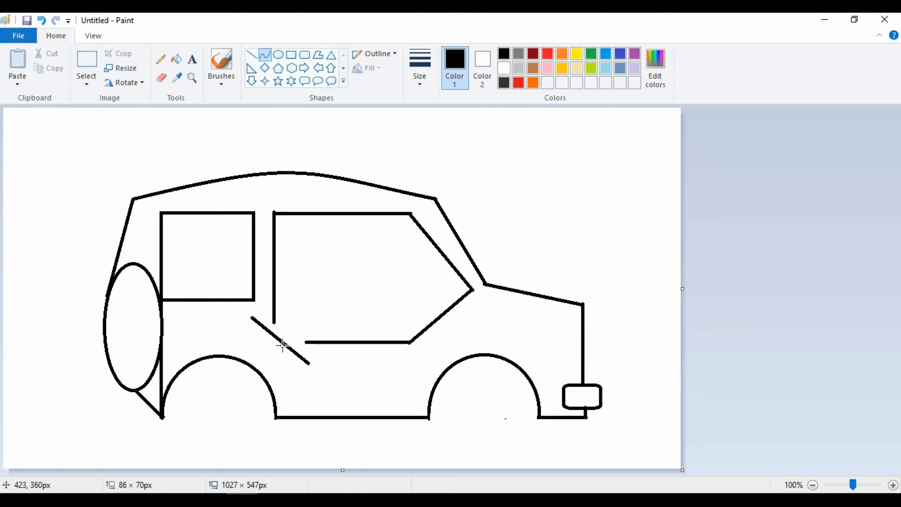
pyautogui.moveTo(284, 345); pyautogui.dragTo(305, 325)
pyautogui.click(338, 321)
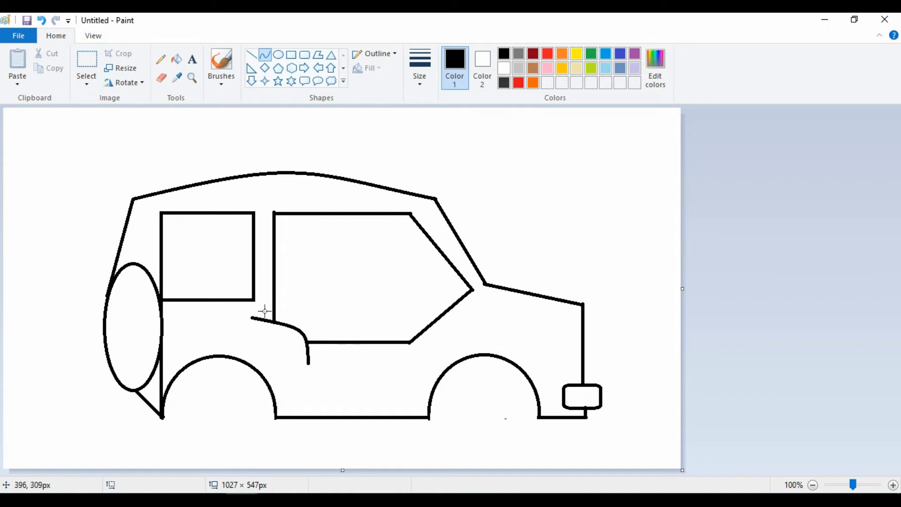
pyautogui.click(251, 55)
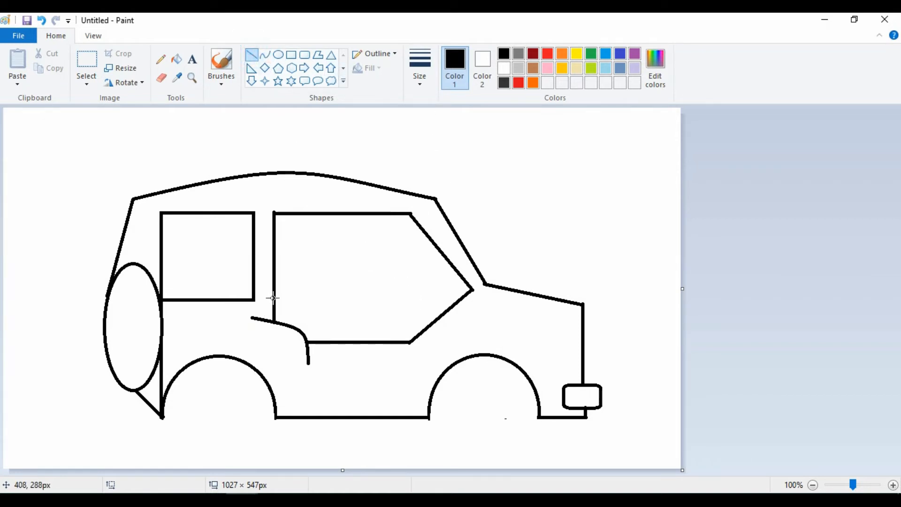
pyautogui.moveTo(273, 297); pyautogui.dragTo(463, 298)
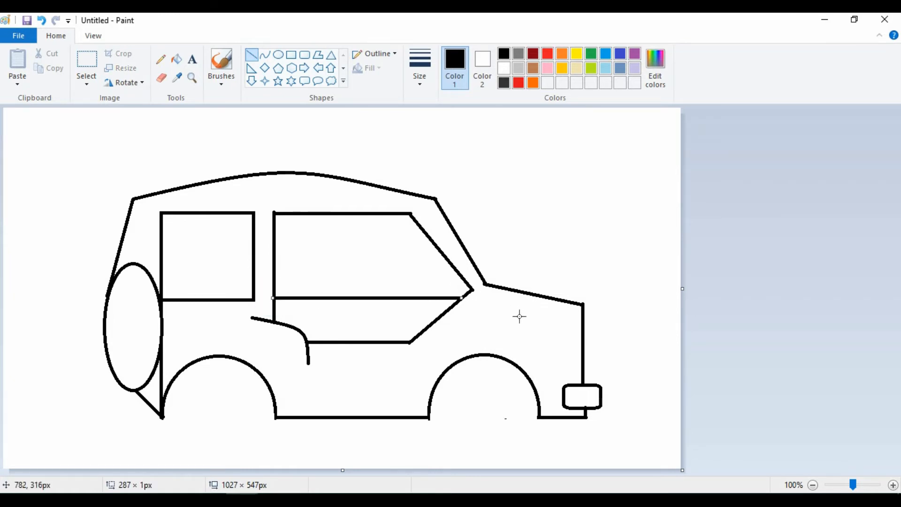
pyautogui.press('Down')
pyautogui.press('Down')
pyautogui.press('Down')
pyautogui.press('Down')
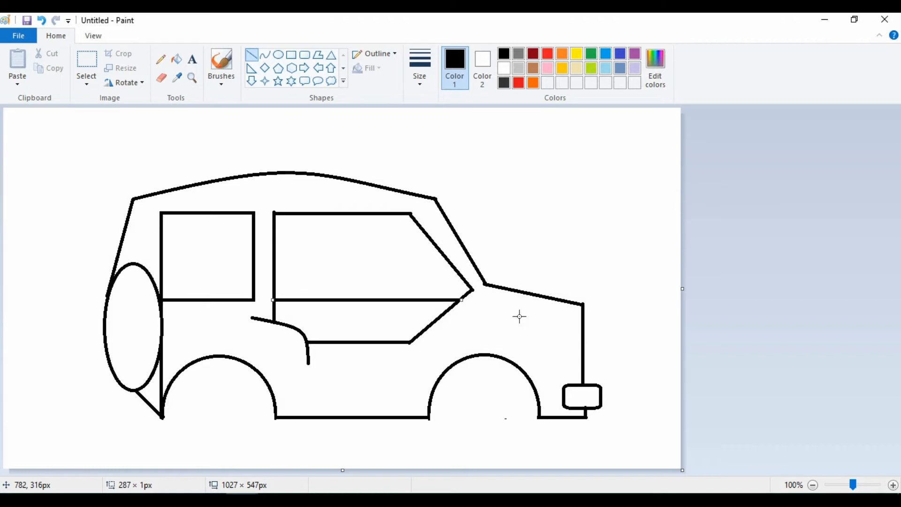
pyautogui.moveTo(462, 303); pyautogui.dragTo(462, 308)
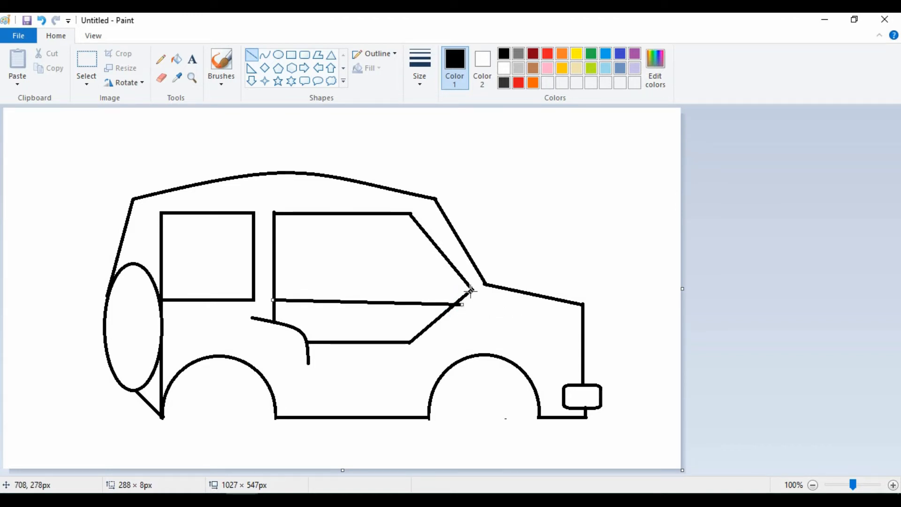
pyautogui.hotkey('ctrl', 'z')
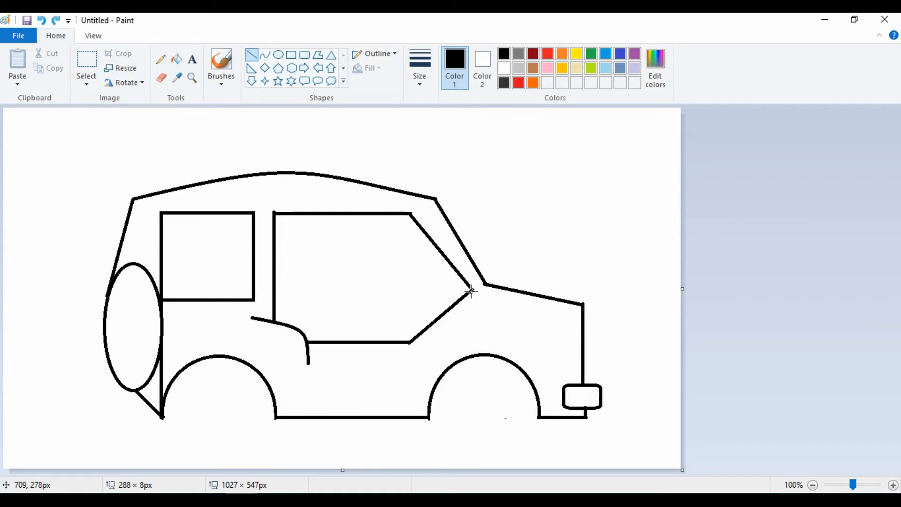
# Draw a horizontal line about 296 px long from the door's front corner to its vertical rear edge.
pyautogui.moveTo(471, 291); pyautogui.dragTo(277, 322)
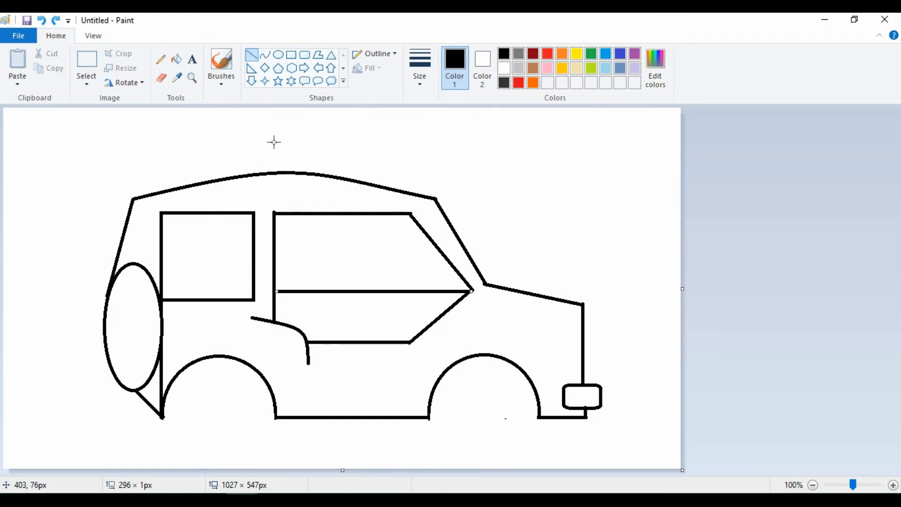
# Draw a front wheel ellipse about 138 × 145 px and centre it inside the front wheel arch.
pyautogui.click(280, 56)
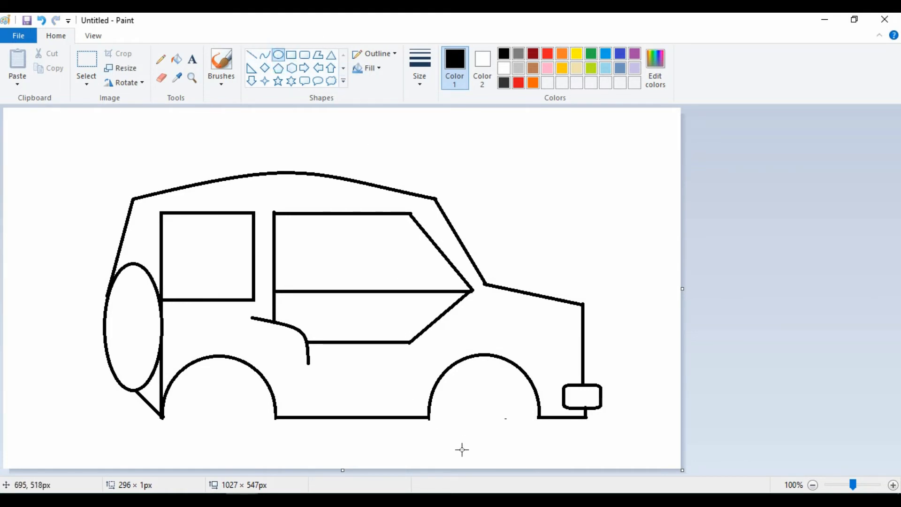
pyautogui.moveTo(445, 433); pyautogui.dragTo(535, 338)
pyautogui.moveTo(487, 388)
pyautogui.mouseDown()
pyautogui.moveTo(474, 418)
pyautogui.moveTo(482, 400)
pyautogui.mouseUp()
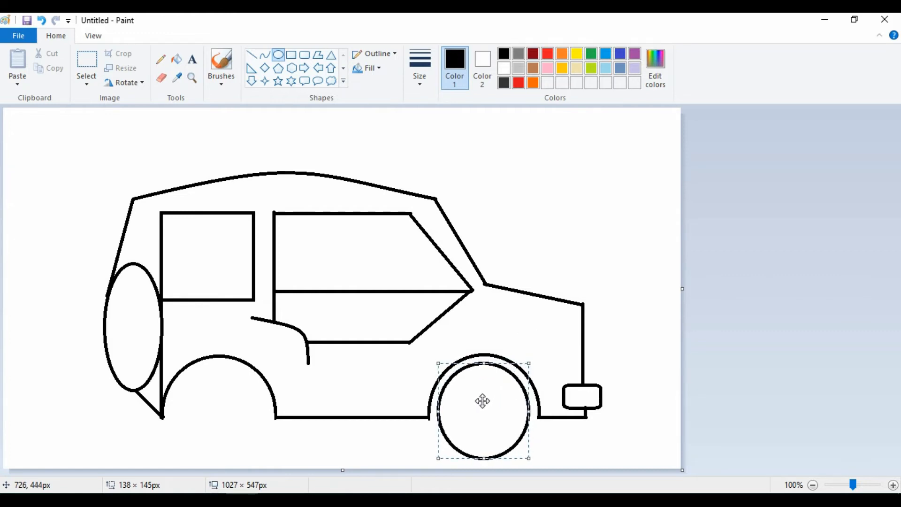
# Fill the front wheel with Gray-50%.
pyautogui.click(481, 64)
pyautogui.click(519, 54)
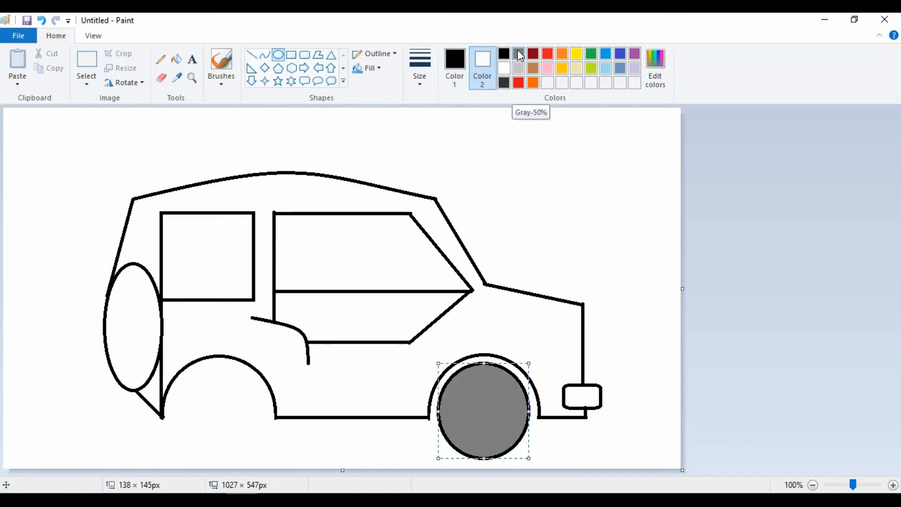
pyautogui.click(519, 54)
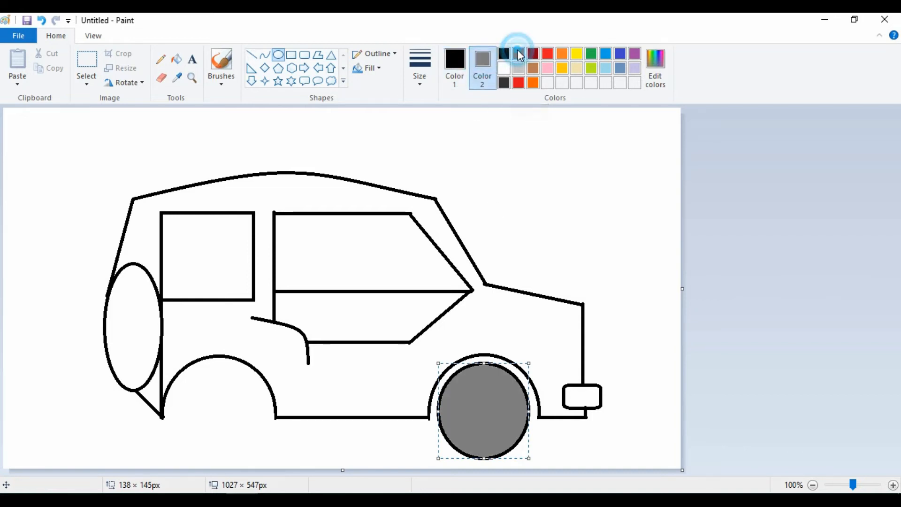
pyautogui.click(385, 453)
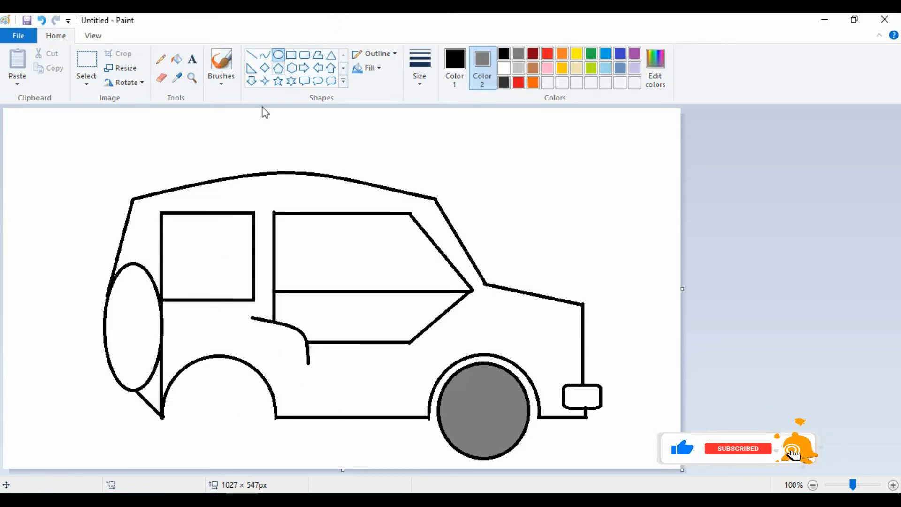
# Draw a matching gray-filled rear wheel about 144 × 142 px and fit it inside the rear wheel arch.
pyautogui.moveTo(178, 439); pyautogui.dragTo(276, 345)
pyautogui.moveTo(244, 386); pyautogui.dragTo(235, 410)
pyautogui.moveTo(211, 463); pyautogui.dragTo(263, 457)
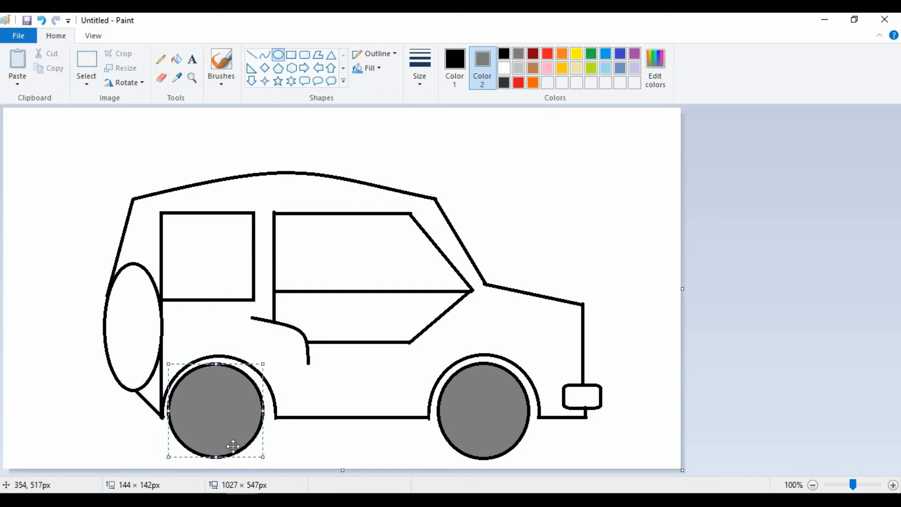
pyautogui.moveTo(217, 430); pyautogui.dragTo(221, 432)
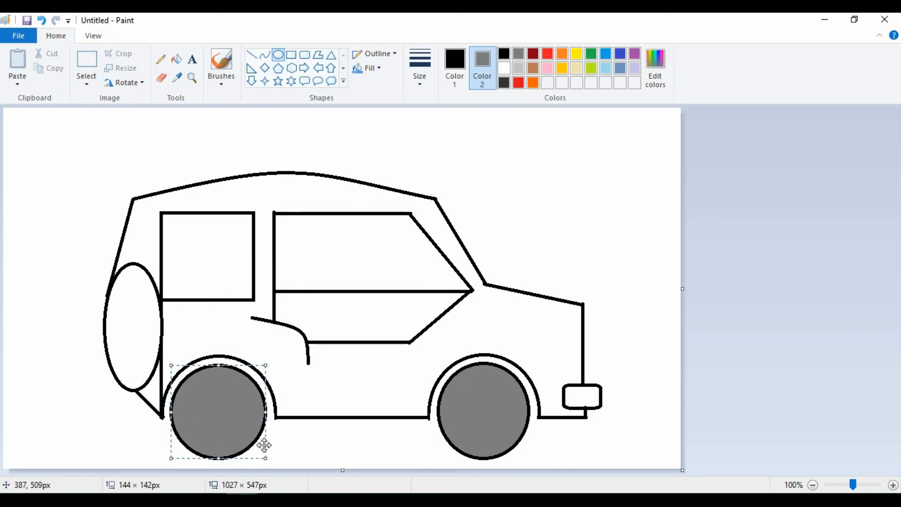
pyautogui.click(299, 450)
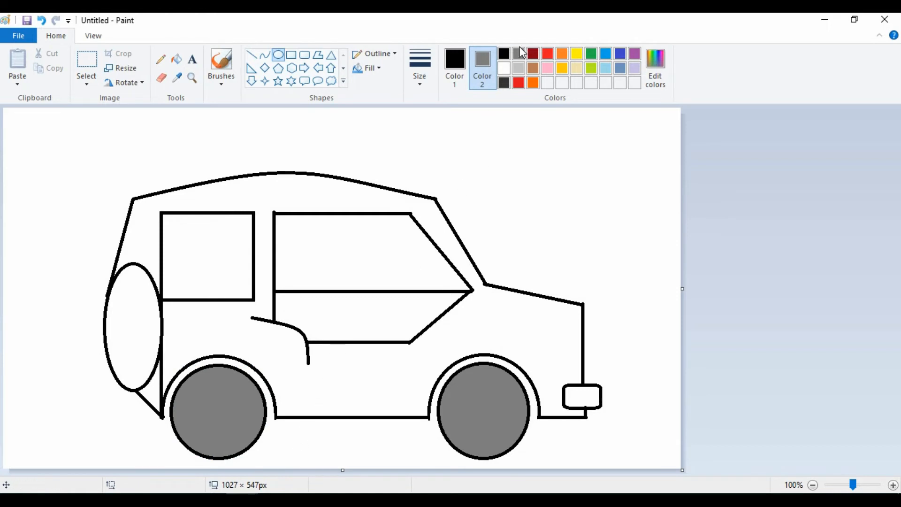
# Set both colors to light gray and draw a diagonal line about 89 × 104 px across the front wheel.
pyautogui.click(517, 66)
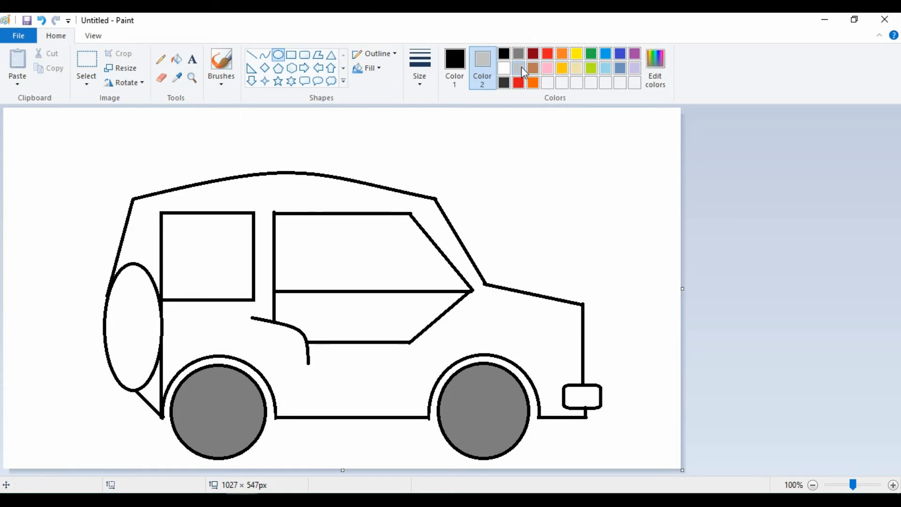
pyautogui.click(252, 59)
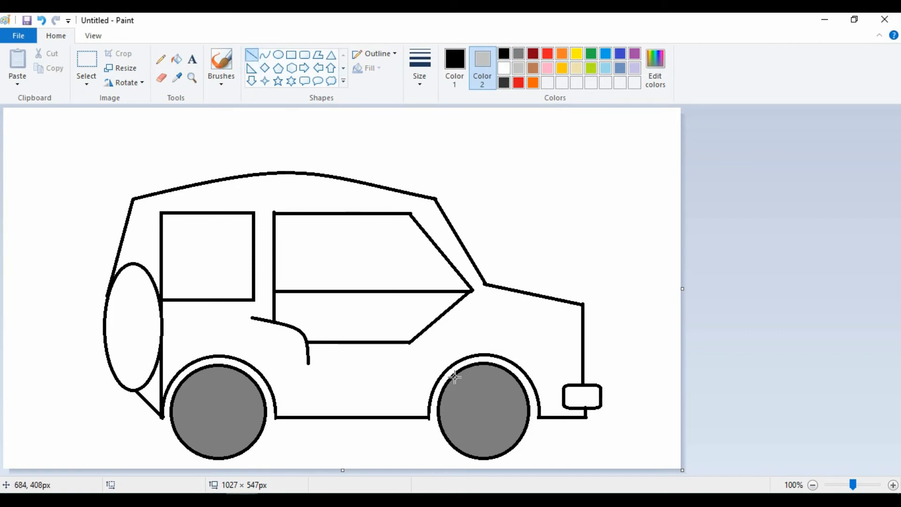
pyautogui.moveTo(455, 377); pyautogui.dragTo(515, 444)
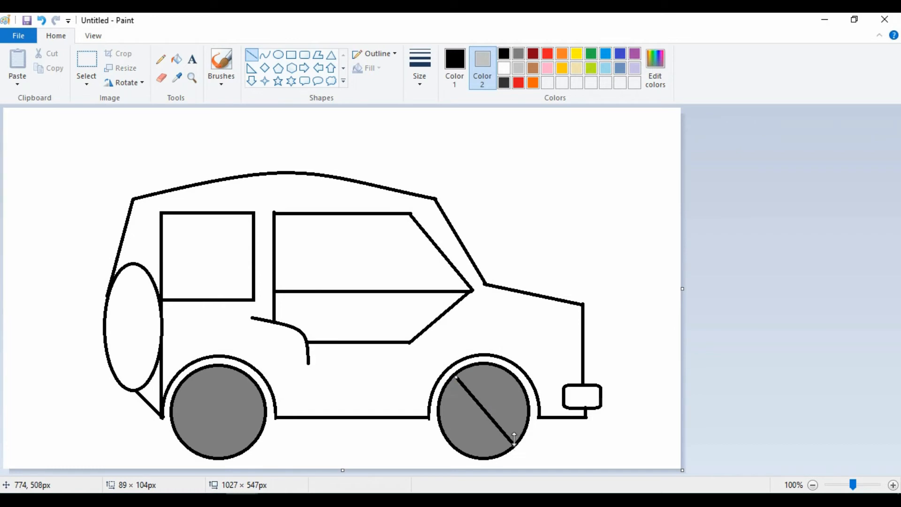
pyautogui.click(459, 61)
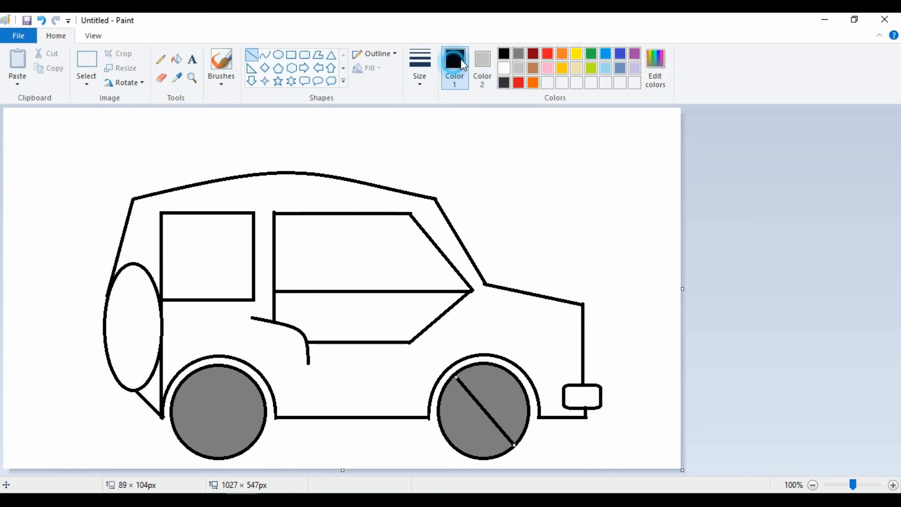
pyautogui.click(518, 69)
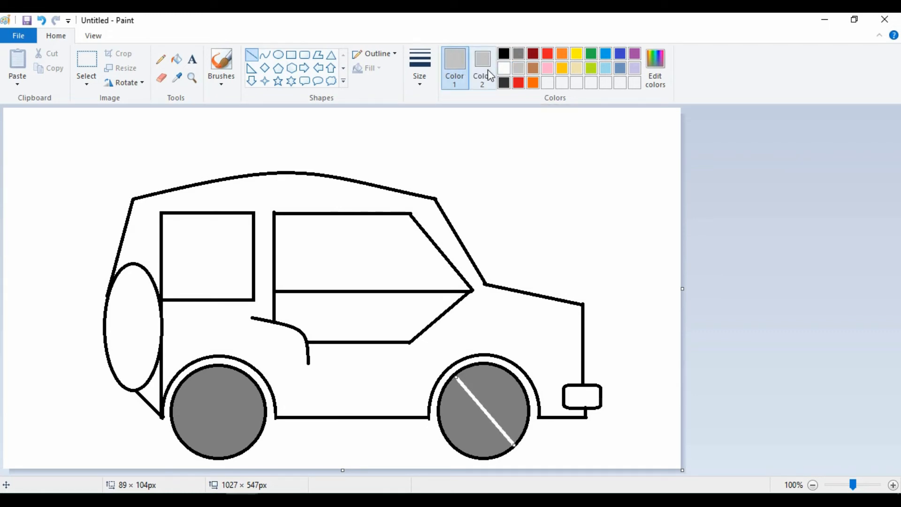
# Recolor the front wheel's diagonal spoke light gray and draw a crossing diagonal spoke about 96 × 97 px.
pyautogui.click(504, 82)
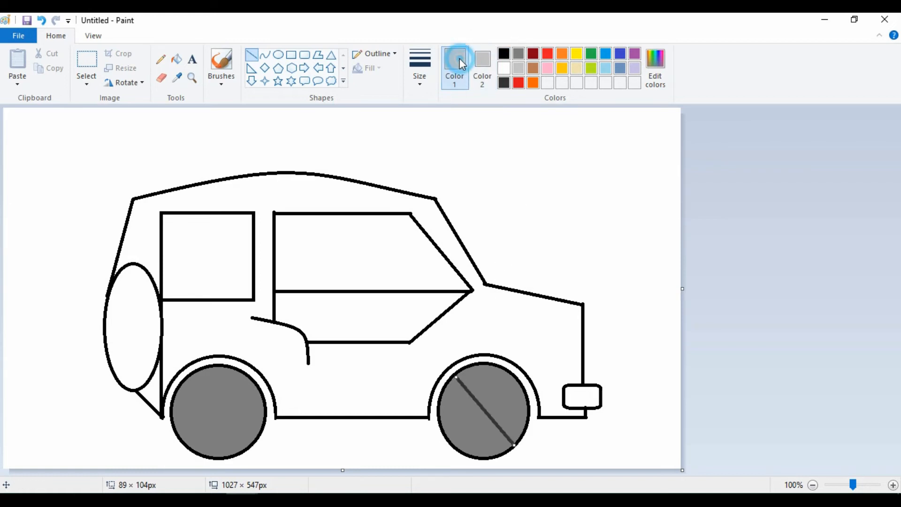
pyautogui.click(519, 68)
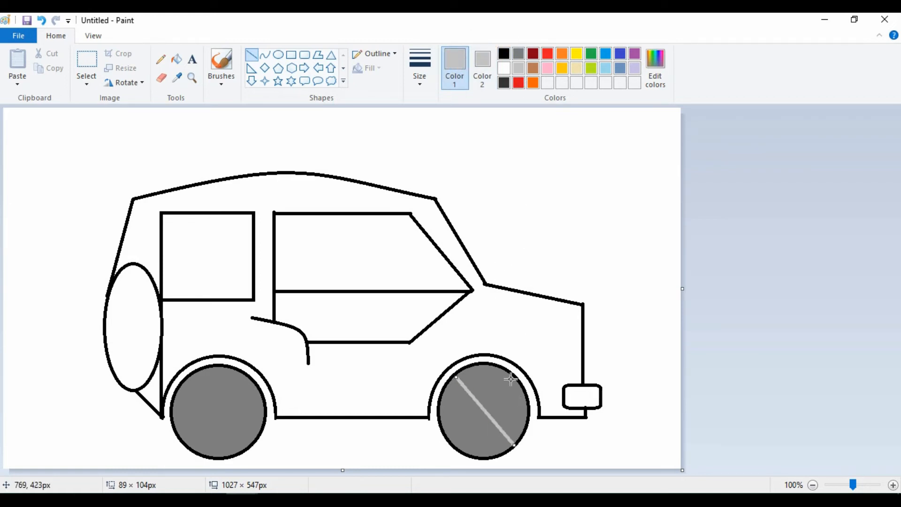
pyautogui.click(505, 158)
pyautogui.moveTo(516, 377); pyautogui.dragTo(453, 440)
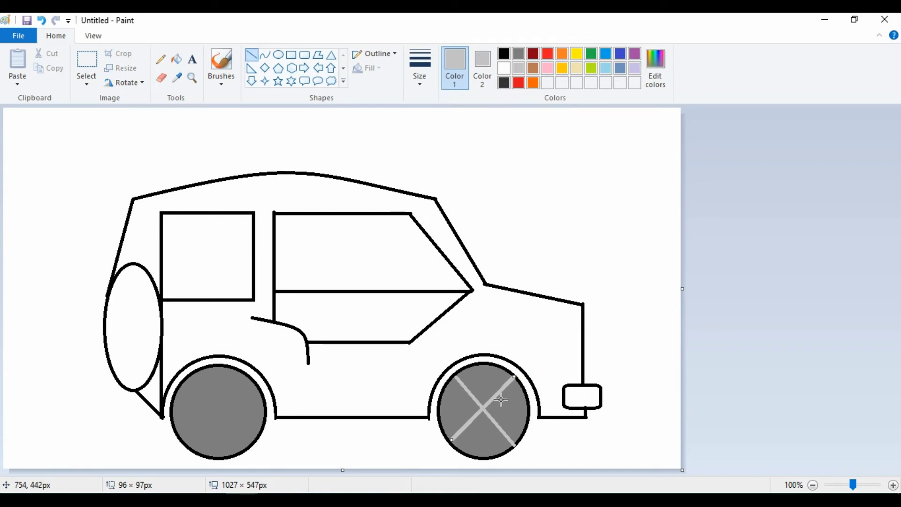
pyautogui.click(513, 332)
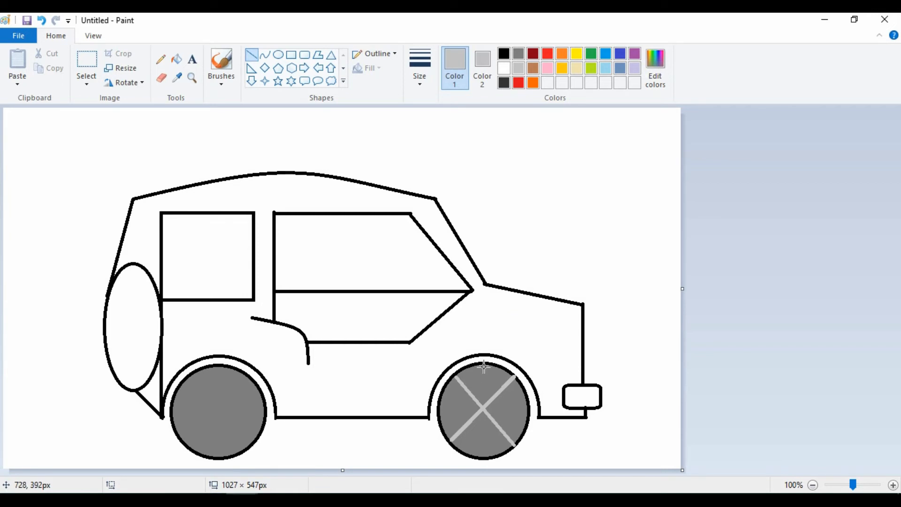
# Add a vertical spoke about 141 px high and a horizontal spoke about 136 px wide through the front wheel's centre.
pyautogui.moveTo(485, 363); pyautogui.dragTo(483, 456)
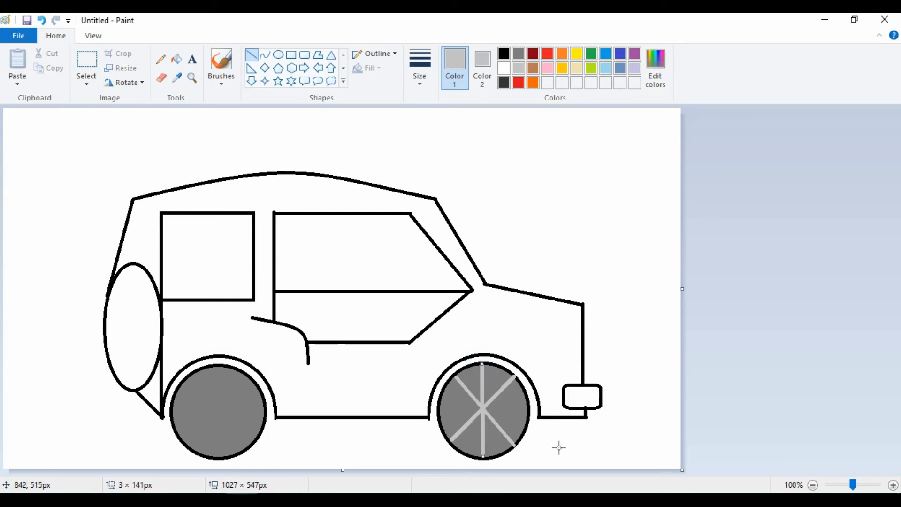
pyautogui.click(458, 414)
pyautogui.moveTo(439, 411); pyautogui.dragTo(529, 411)
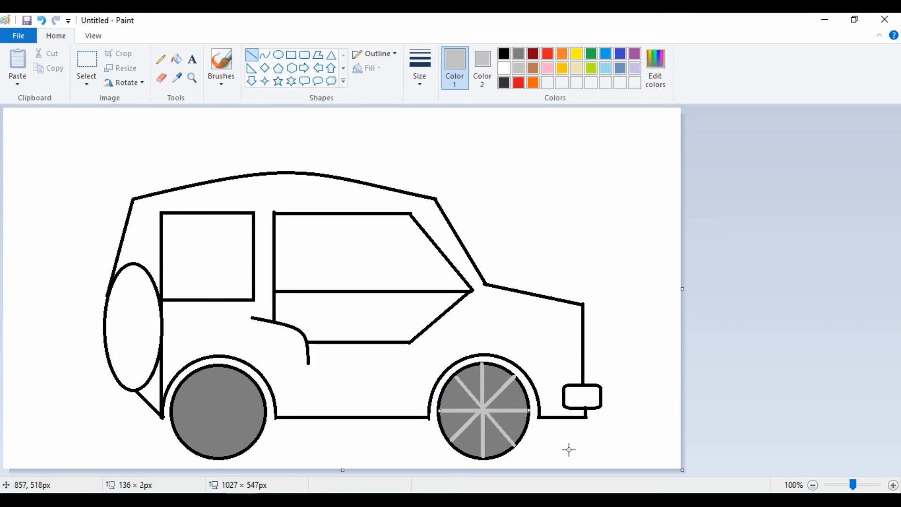
pyautogui.press('Up')
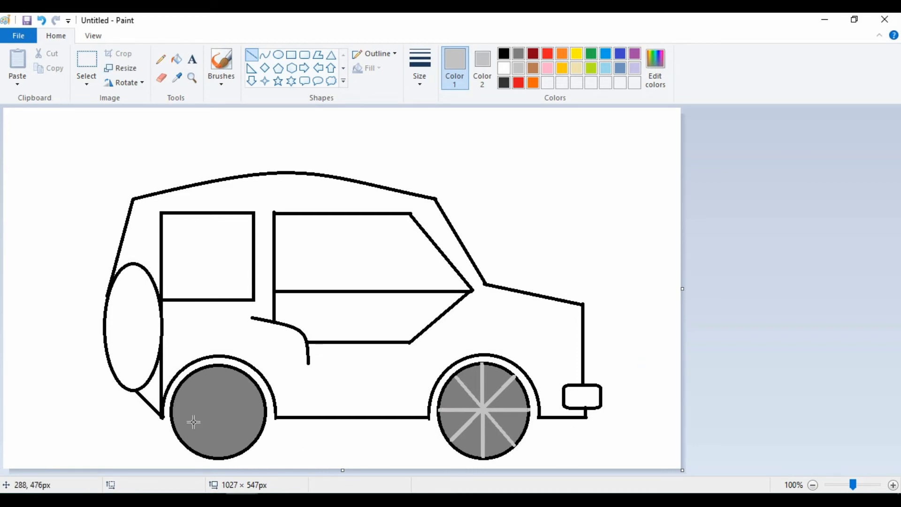
# Draw light gray horizontal and vertical spokes through the centre of the rear wheel, spanning its full width and height.
pyautogui.moveTo(170, 412); pyautogui.dragTo(264, 412)
pyautogui.click(302, 451)
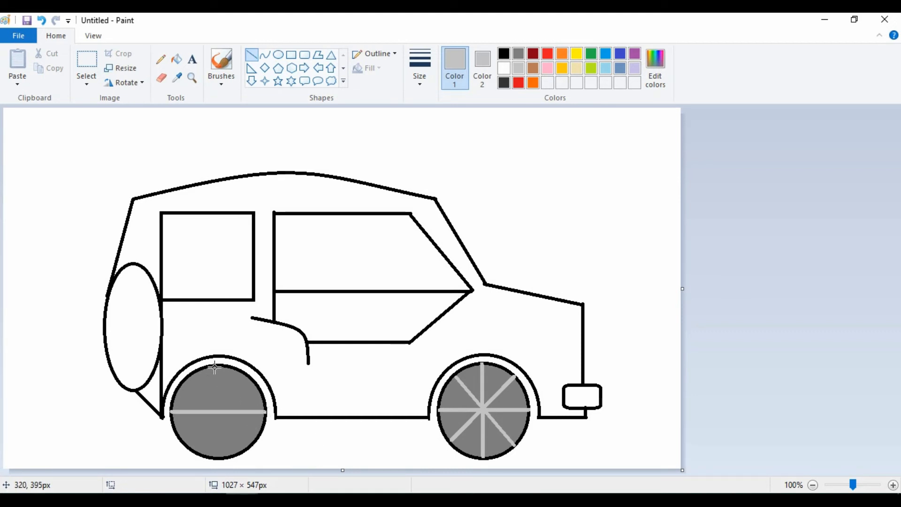
pyautogui.moveTo(218, 365); pyautogui.dragTo(218, 459)
pyautogui.click(272, 452)
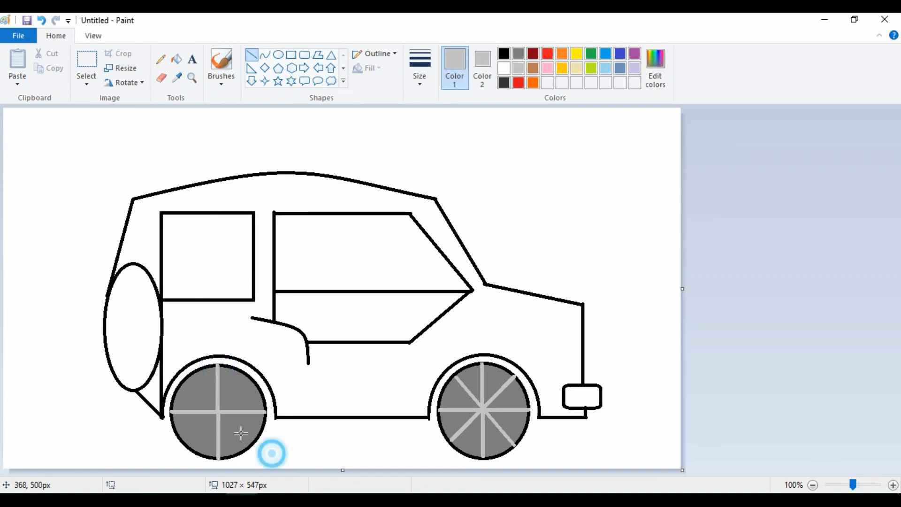
# Draw two crossing diagonal spokes on the rear wheel, about 106 × 93 px and 93 × 99 px.
pyautogui.click(183, 382)
pyautogui.moveTo(184, 381); pyautogui.dragTo(253, 445)
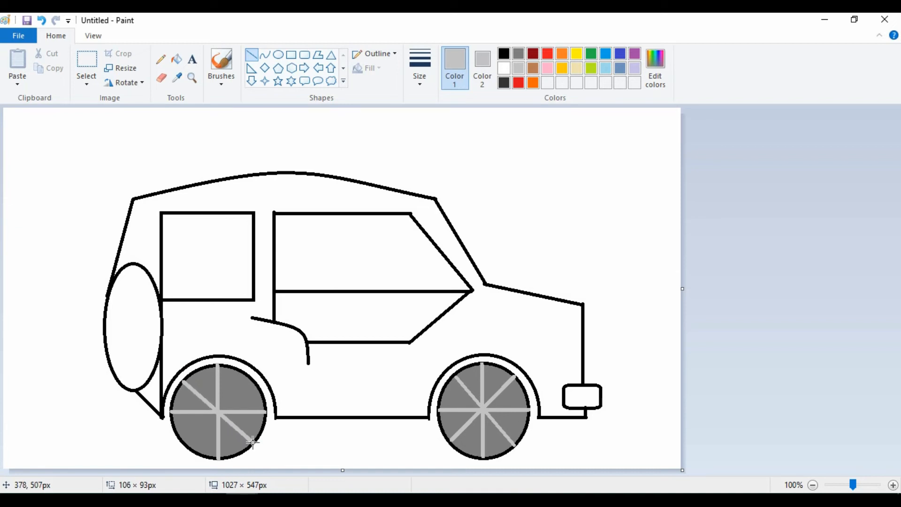
pyautogui.click(288, 443)
pyautogui.moveTo(250, 380); pyautogui.dragTo(190, 444)
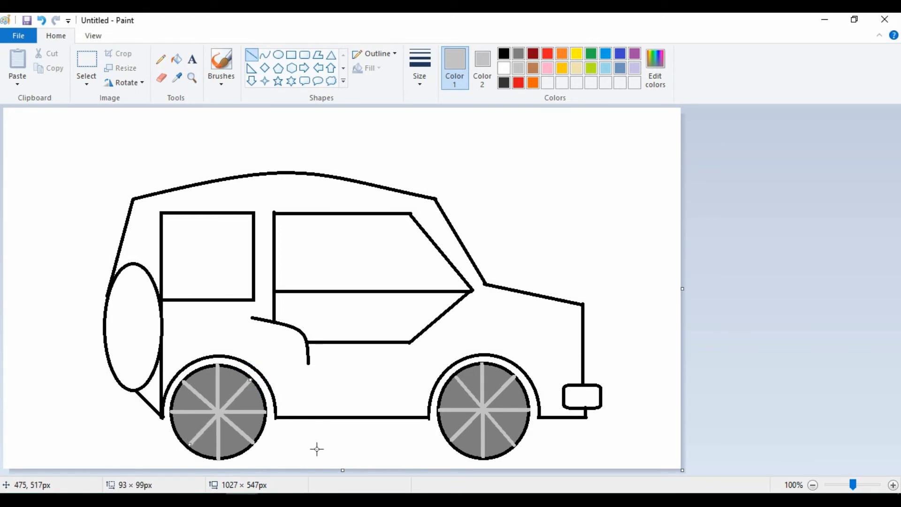
pyautogui.click(315, 448)
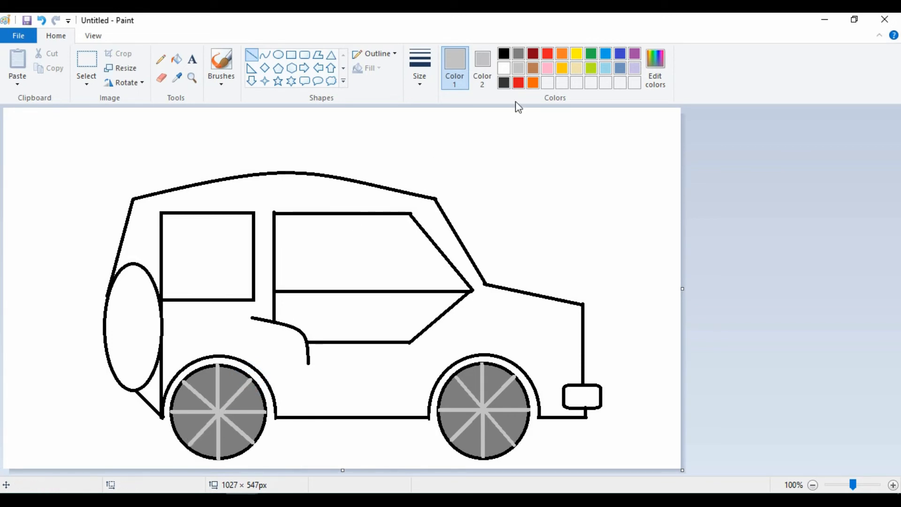
# Fill the spare wheel at the back of the car with Gray-50%.
pyautogui.click(520, 51)
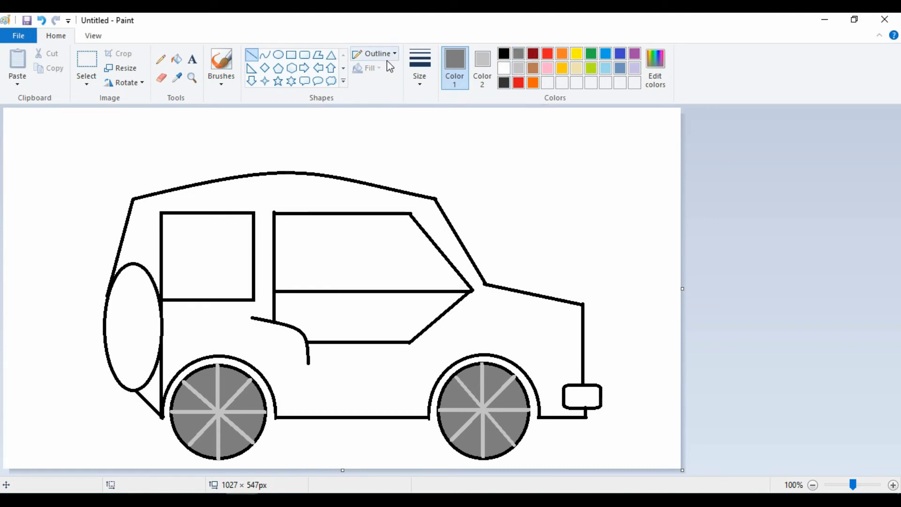
pyautogui.click(182, 62)
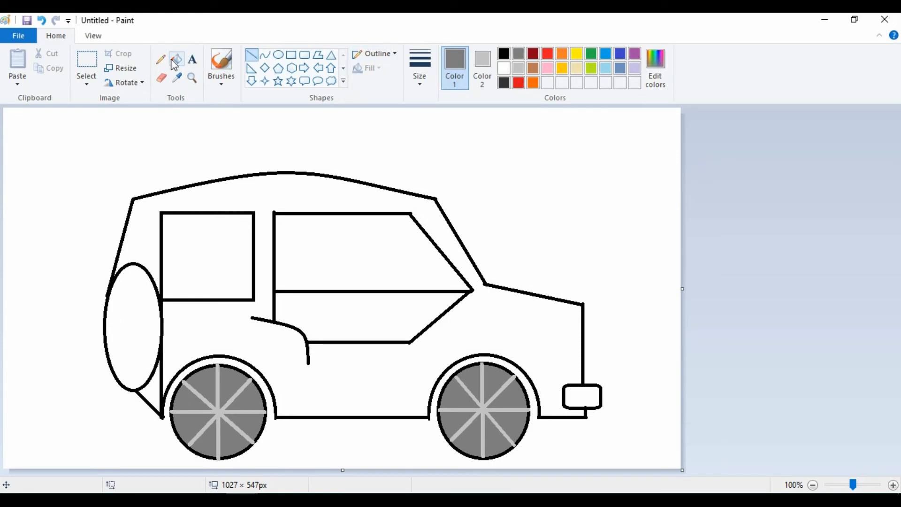
pyautogui.click(120, 312)
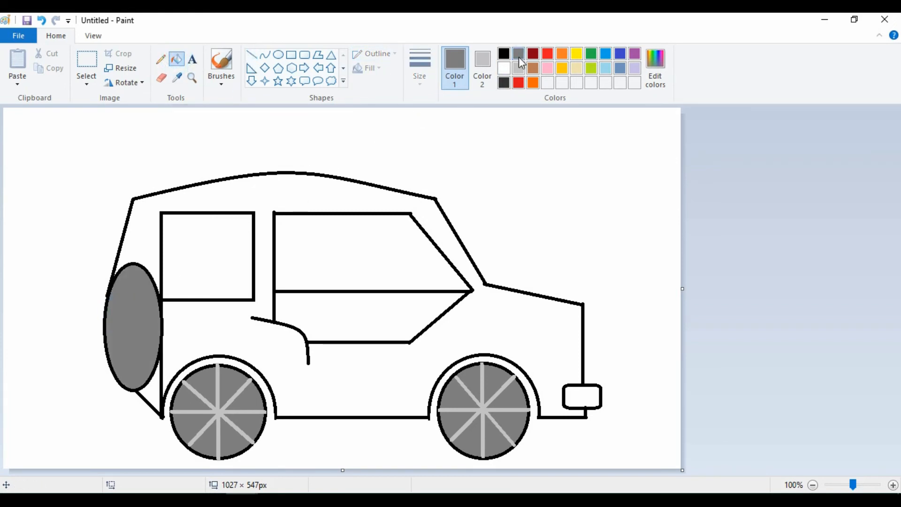
# Draw a light gray vertical spoke about 188 px high and a full-width horizontal spoke across the spare wheel.
pyautogui.click(519, 69)
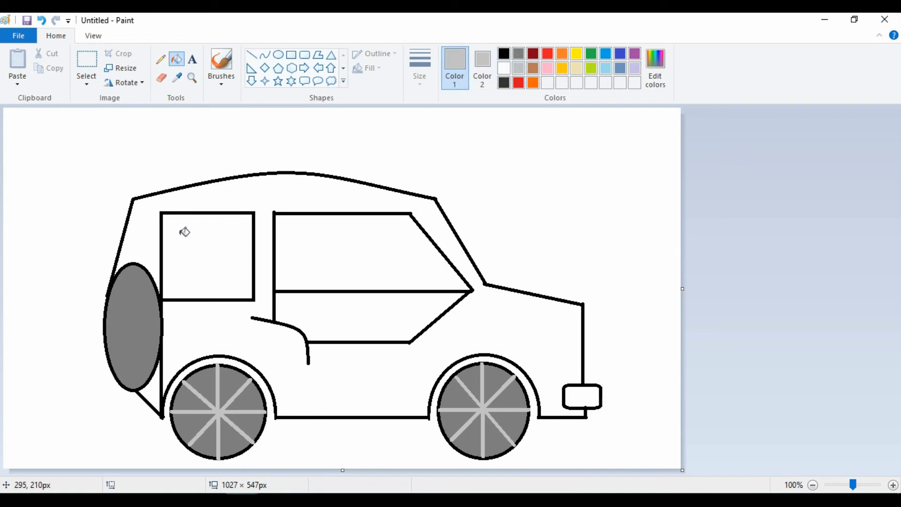
pyautogui.click(251, 55)
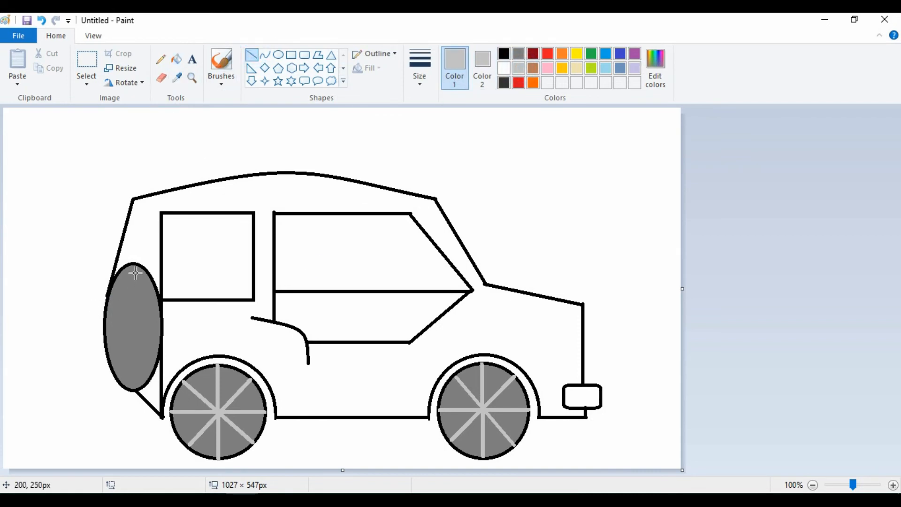
pyautogui.moveTo(134, 264); pyautogui.dragTo(126, 387)
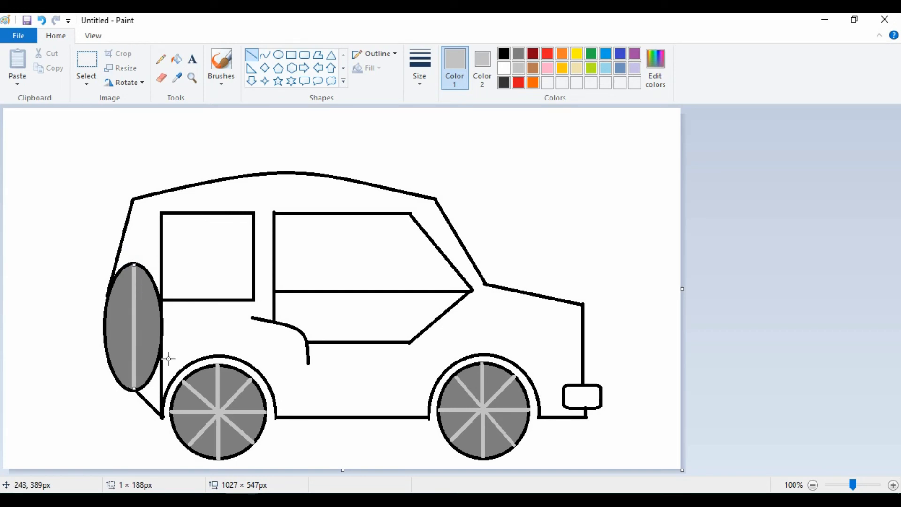
pyautogui.click(120, 335)
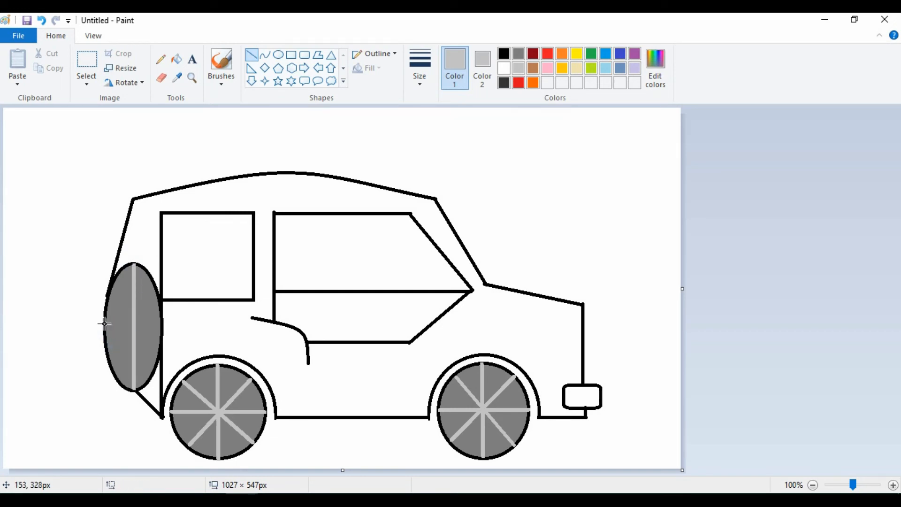
pyautogui.moveTo(104, 324); pyautogui.dragTo(161, 324)
pyautogui.click(146, 346)
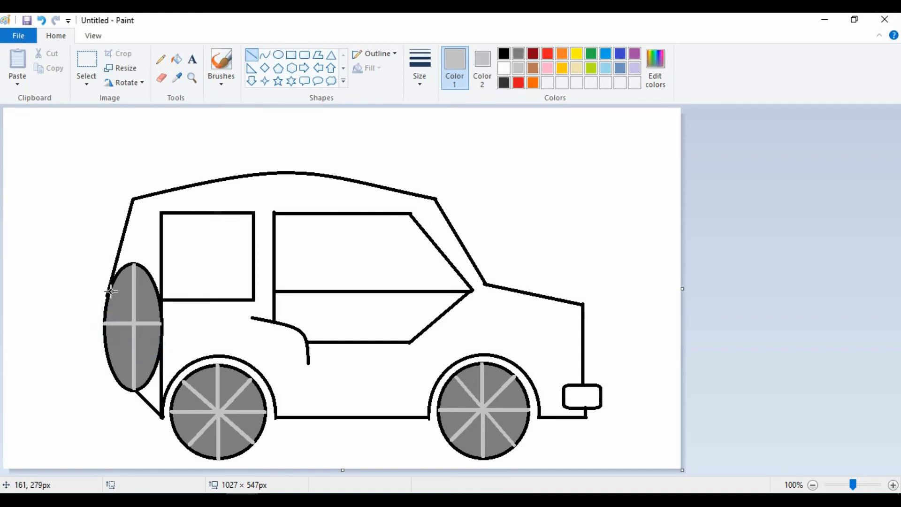
# Draw four light gray diagonal spokes from the spare wheel's centre to its rim, the lower-right one about 32 × 55 px.
pyautogui.moveTo(134, 324); pyautogui.dragTo(154, 359)
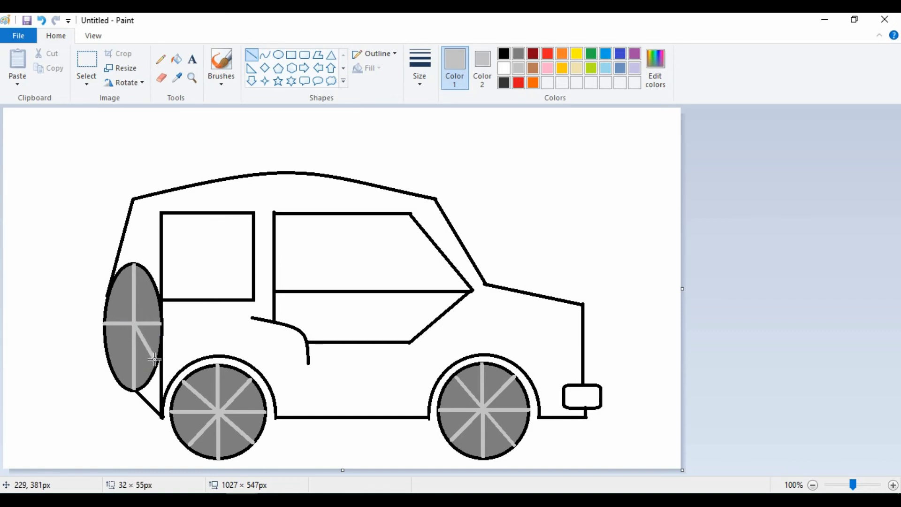
pyautogui.click(119, 346)
pyautogui.hotkey('ctrl', 'z')
pyautogui.moveTo(132, 323)
pyautogui.mouseDown()
pyautogui.moveTo(113, 295)
pyautogui.moveTo(140, 313)
pyautogui.moveTo(155, 290)
pyautogui.moveTo(142, 290)
pyautogui.mouseUp()
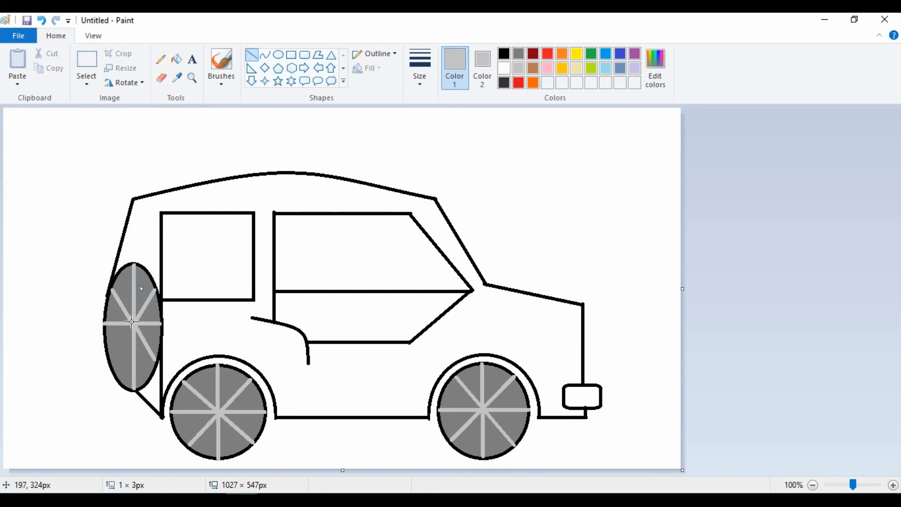
pyautogui.moveTo(132, 323); pyautogui.dragTo(111, 361)
pyautogui.click(125, 357)
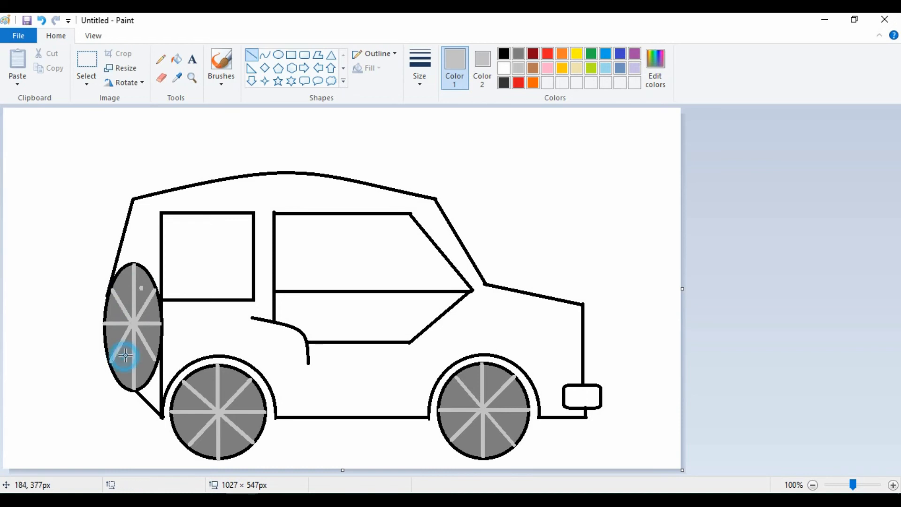
# Set both Color 1 and Color 2 to black and undo the short stray line at the front wheel's centre.
pyautogui.click(504, 54)
pyautogui.click(482, 66)
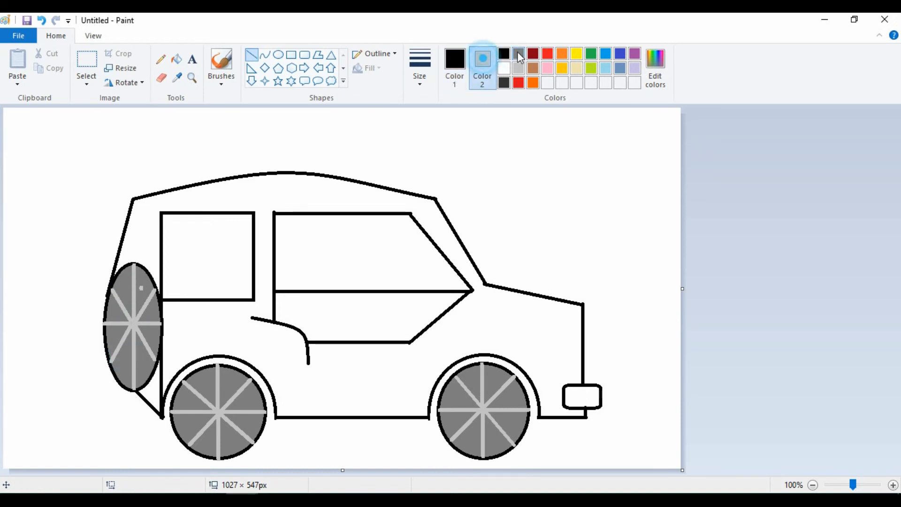
pyautogui.click(504, 54)
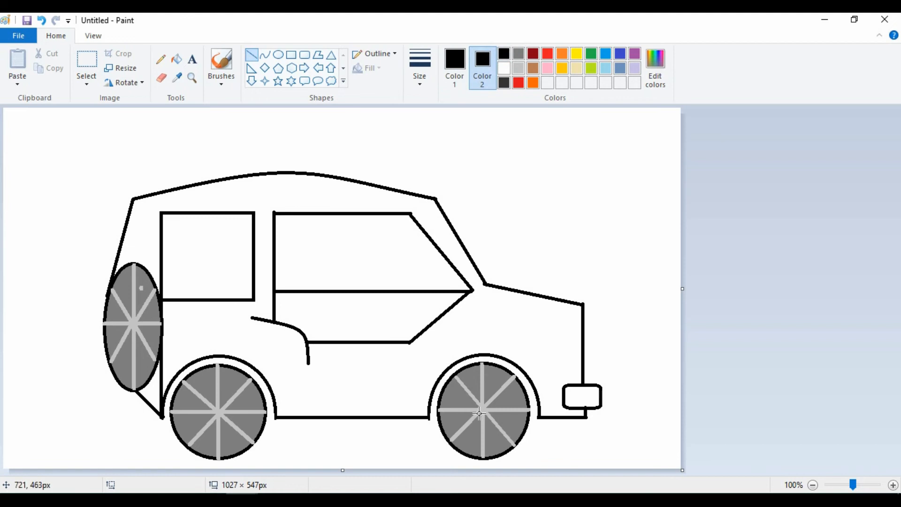
pyautogui.moveTo(479, 413); pyautogui.dragTo(486, 405)
pyautogui.hotkey('ctrl', 'z')
# Draw small solid black ellipse hubs at the centres of the front and rear wheels, the rear one about 17 × 13 px.
pyautogui.click(279, 54)
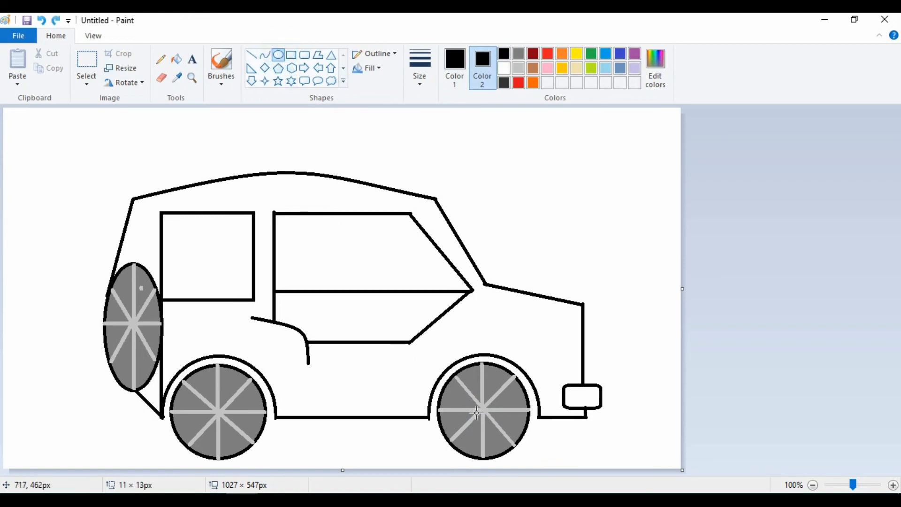
pyautogui.moveTo(483, 411); pyautogui.dragTo(490, 404)
pyautogui.click(486, 388)
pyautogui.moveTo(211, 417); pyautogui.dragTo(222, 409)
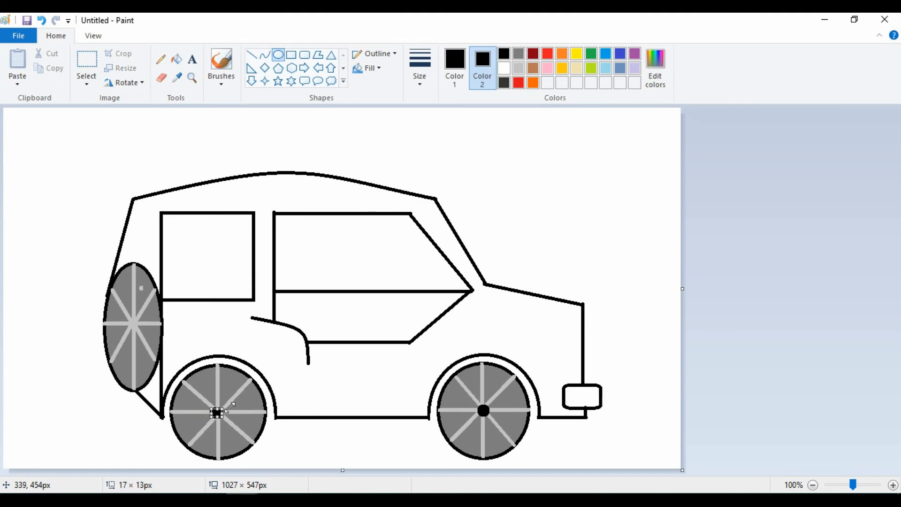
pyautogui.click(288, 448)
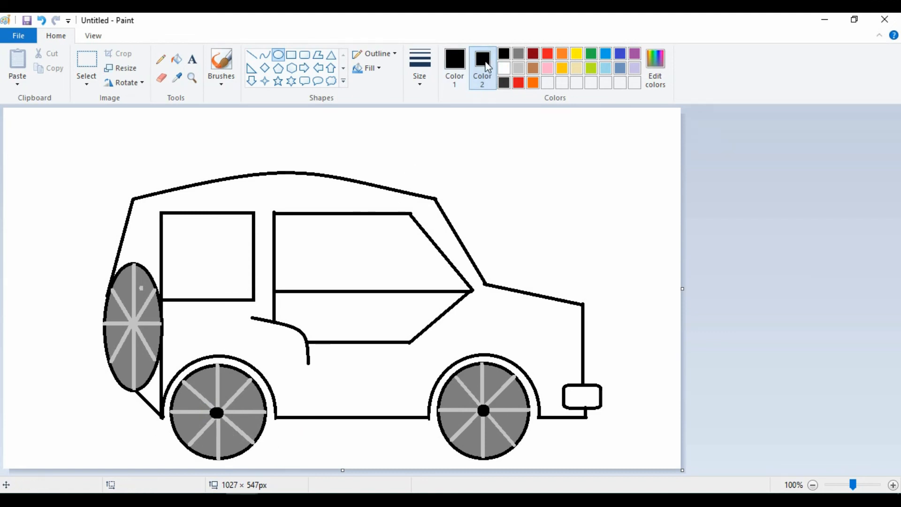
# Turn off shape fill and draw a black ellipse outline about 142 × 142 px, nudged down to fit the rear wheel's rim.
pyautogui.click(376, 70)
pyautogui.click(375, 101)
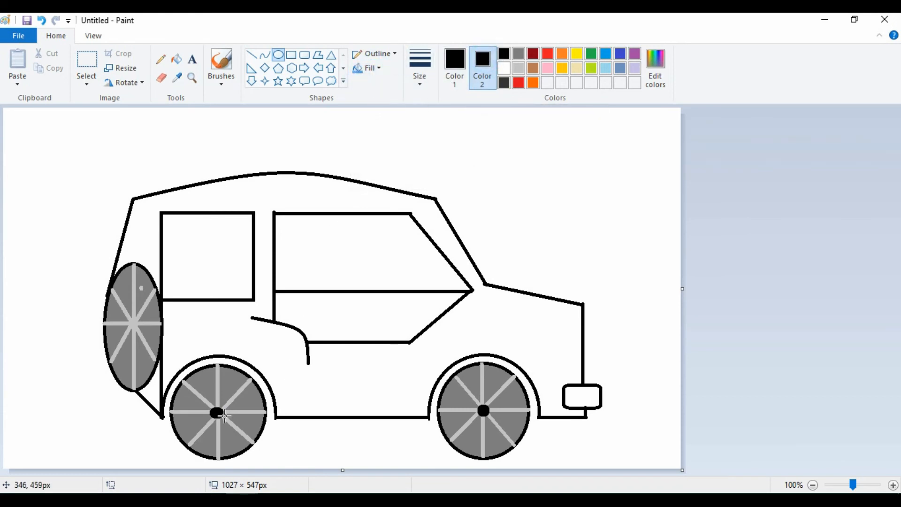
pyautogui.moveTo(172, 457); pyautogui.dragTo(264, 365)
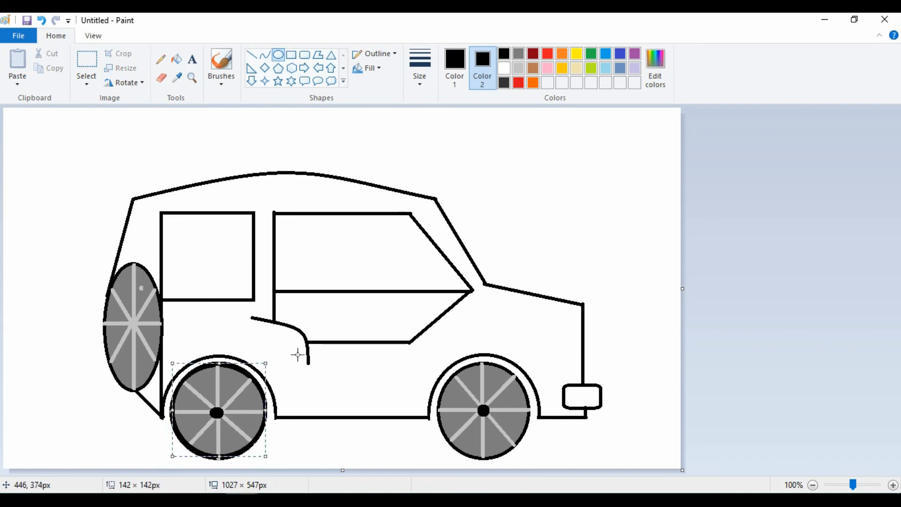
pyautogui.press('Down')
pyautogui.press('Down')
pyautogui.press('Down')
pyautogui.press('Down')
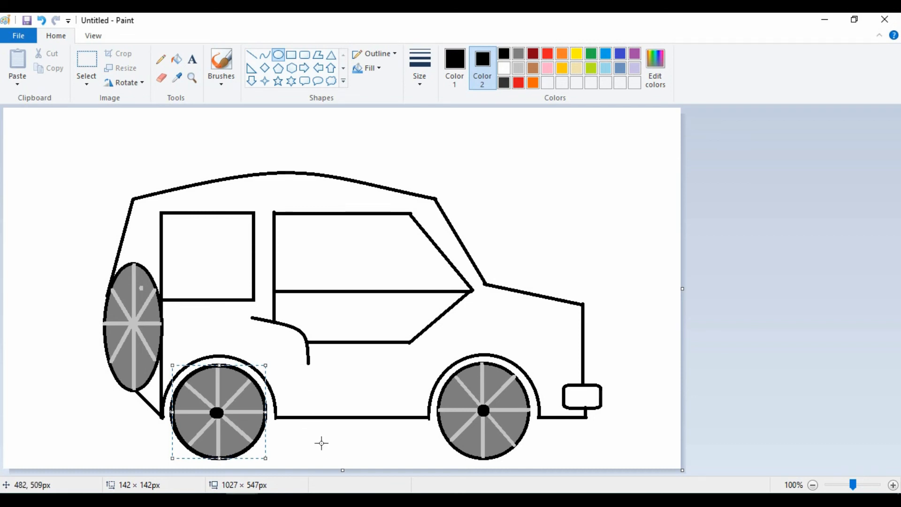
pyautogui.click(322, 443)
# Draw an unfilled black ellipse and fit it around the front wheel's rim at about 143 × 147 px.
pyautogui.moveTo(450, 444); pyautogui.dragTo(555, 342)
pyautogui.moveTo(497, 385); pyautogui.dragTo(480, 406)
pyautogui.moveTo(537, 466); pyautogui.dragTo(530, 459)
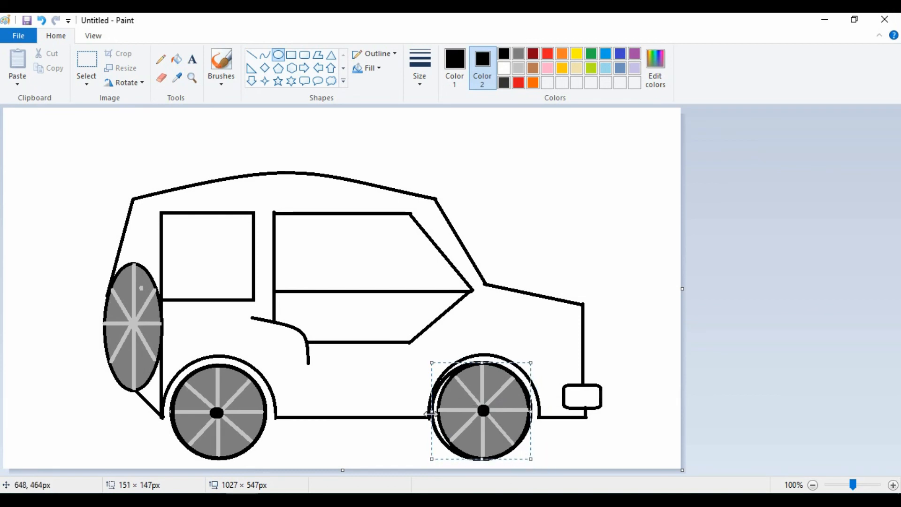
pyautogui.moveTo(432, 411); pyautogui.dragTo(437, 413)
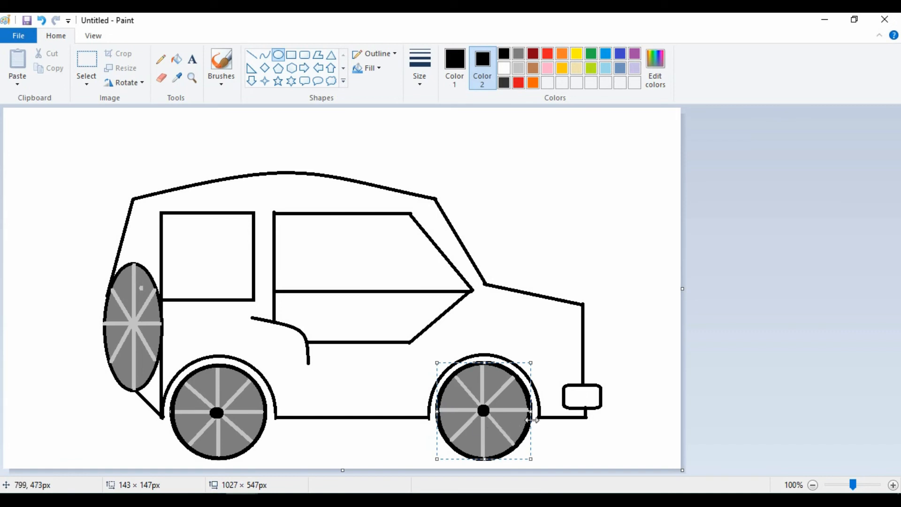
pyautogui.click(573, 453)
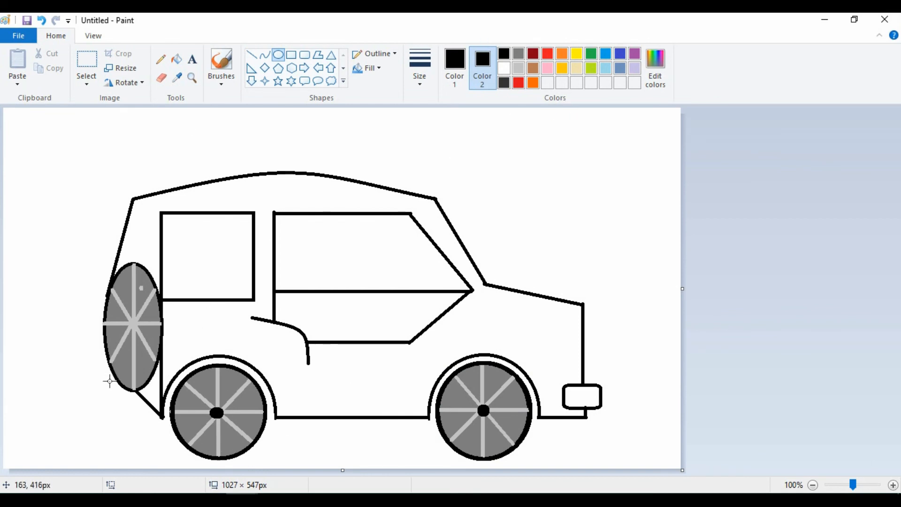
# Draw an unfilled black ellipse and stretch it to fit the rear spare wheel's rim at about 88 × 193 px.
pyautogui.moveTo(107, 373); pyautogui.dragTo(158, 261)
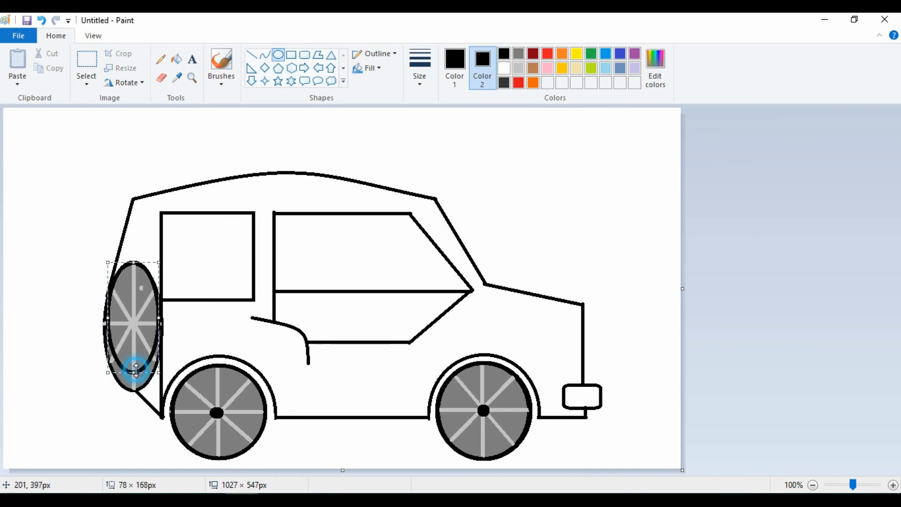
pyautogui.moveTo(133, 374); pyautogui.dragTo(134, 389)
pyautogui.moveTo(107, 324); pyautogui.dragTo(103, 326)
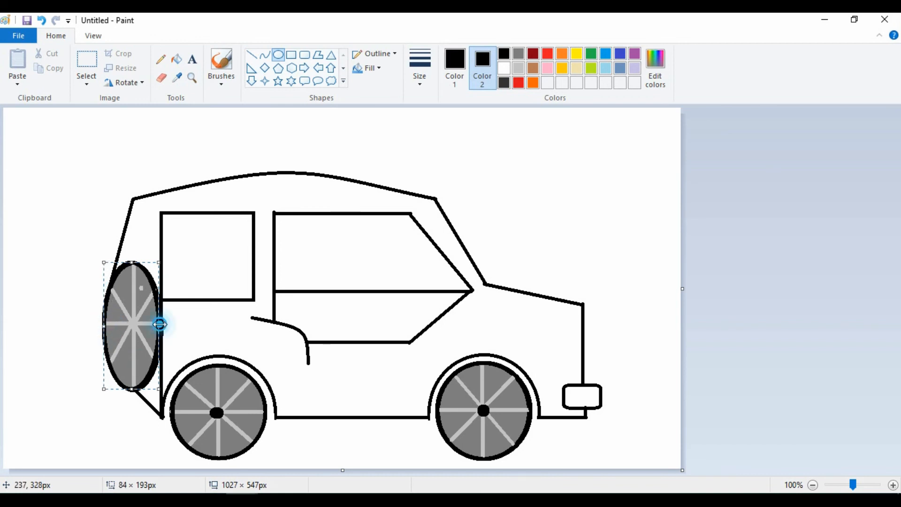
pyautogui.moveTo(160, 325); pyautogui.dragTo(161, 324)
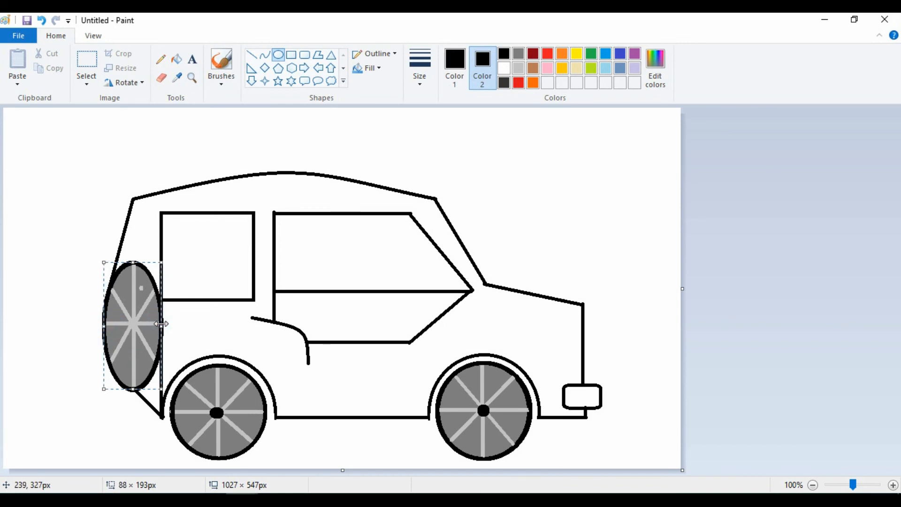
pyautogui.click(192, 325)
# Set both Color 1 and Color 2 to gray and brush over the stray light gray dot on the spare wheel.
pyautogui.click(483, 81)
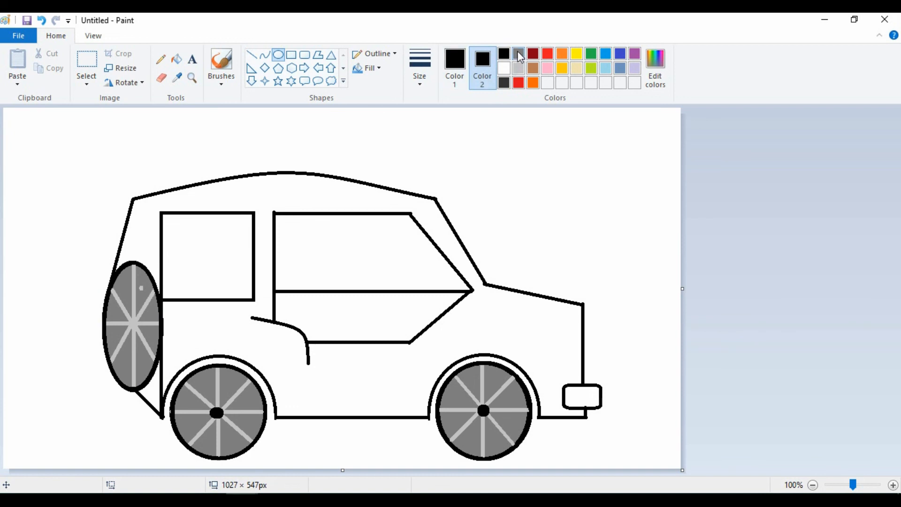
pyautogui.click(519, 55)
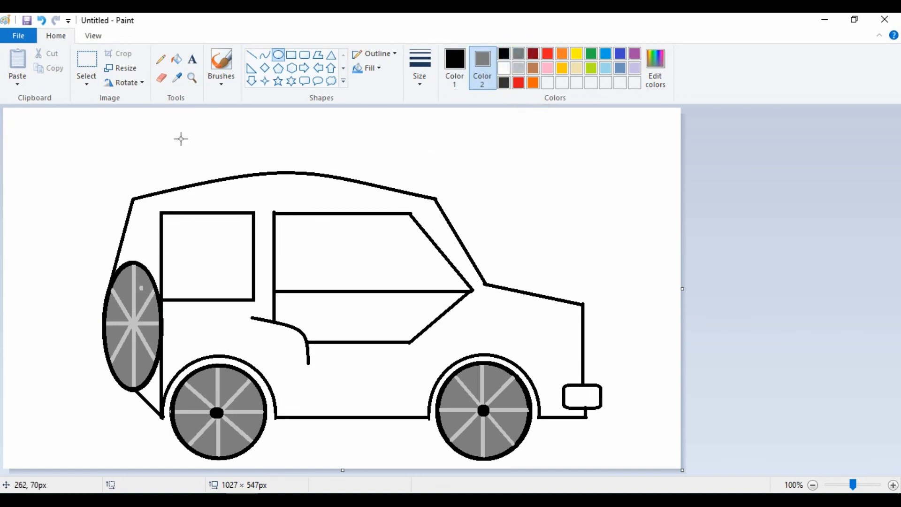
pyautogui.click(221, 80)
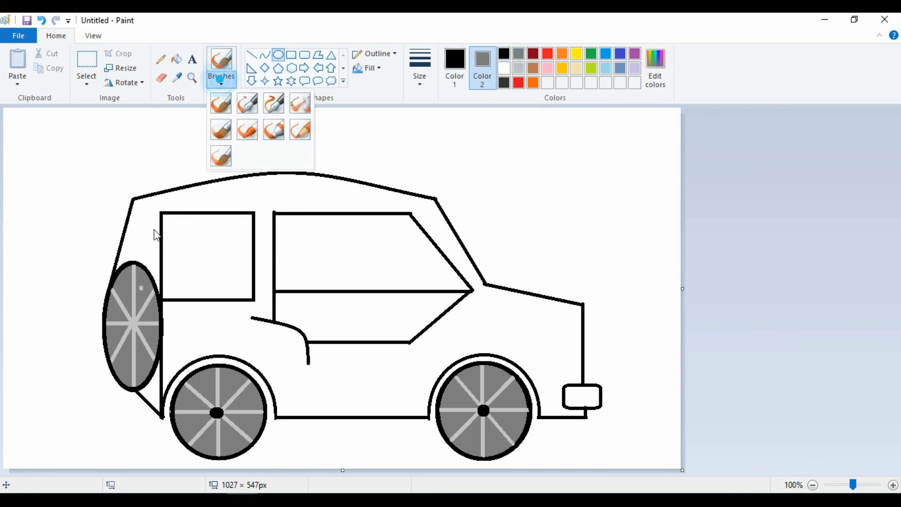
pyautogui.click(224, 109)
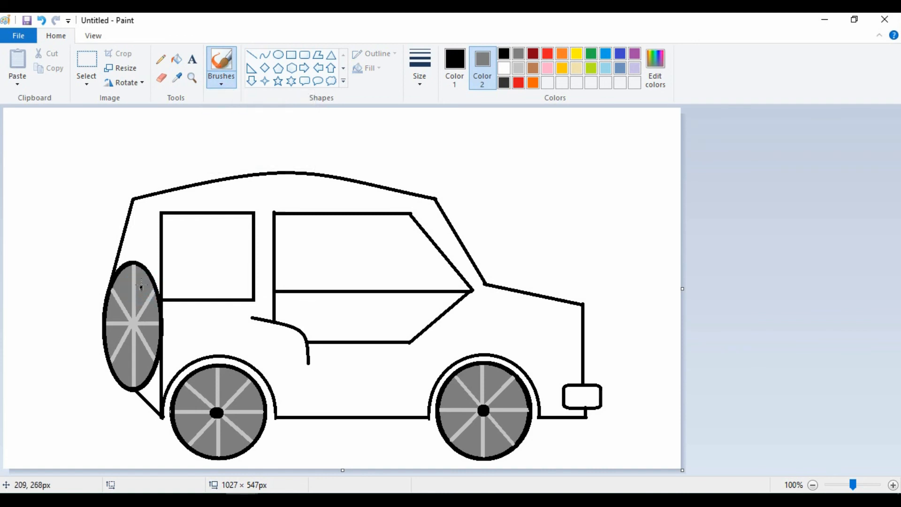
pyautogui.click(455, 68)
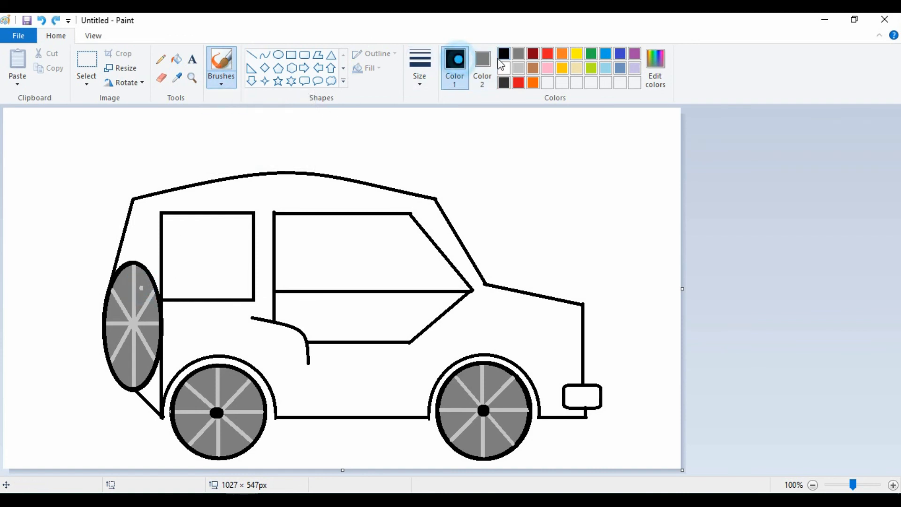
pyautogui.click(518, 54)
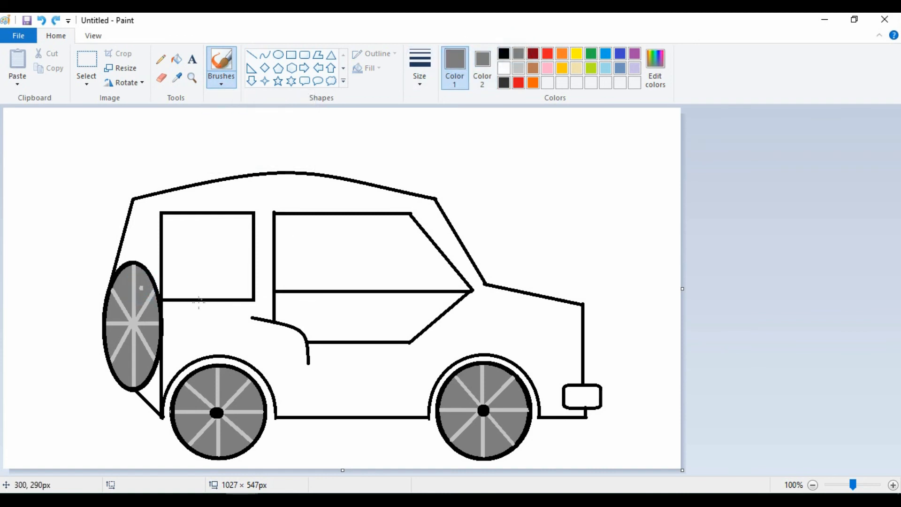
pyautogui.click(143, 288)
pyautogui.click(141, 287)
# Fill the car body and the small section below the spare wheel with red.
pyautogui.click(549, 54)
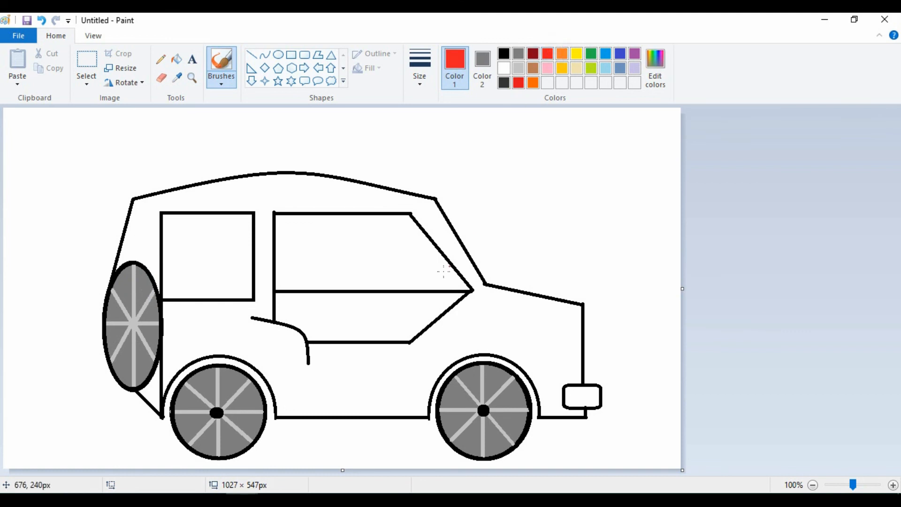
pyautogui.click(177, 59)
pyautogui.click(271, 186)
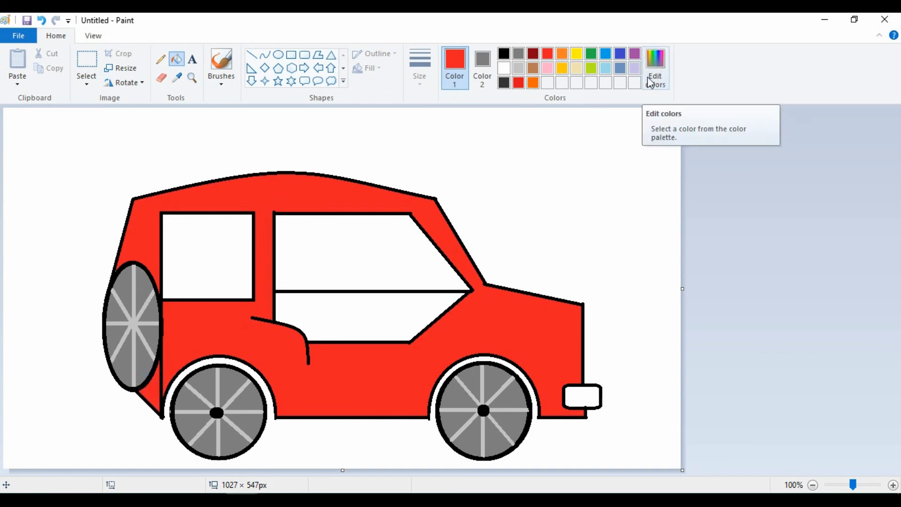
# Define a pure blue (RGB 0, 0, 255) and fill the car body and the section below the spare wheel with it.
pyautogui.click(618, 54)
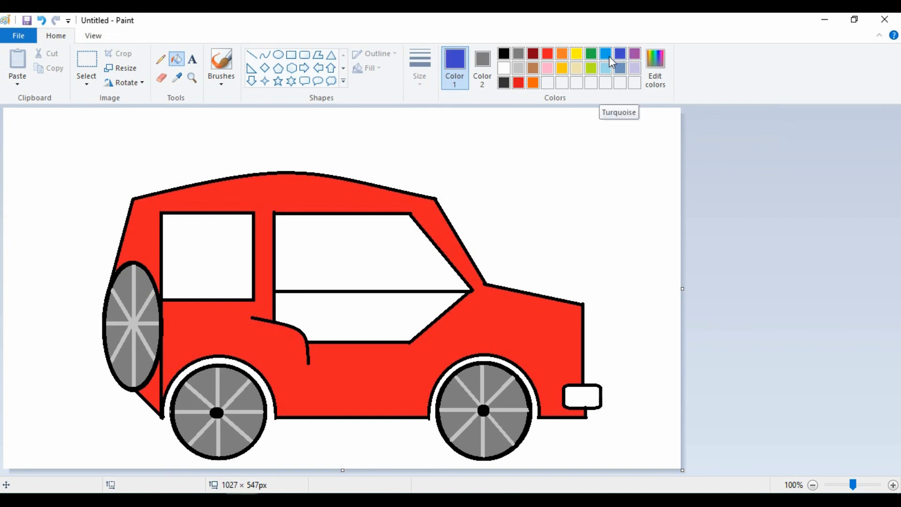
pyautogui.click(609, 56)
pyautogui.click(656, 70)
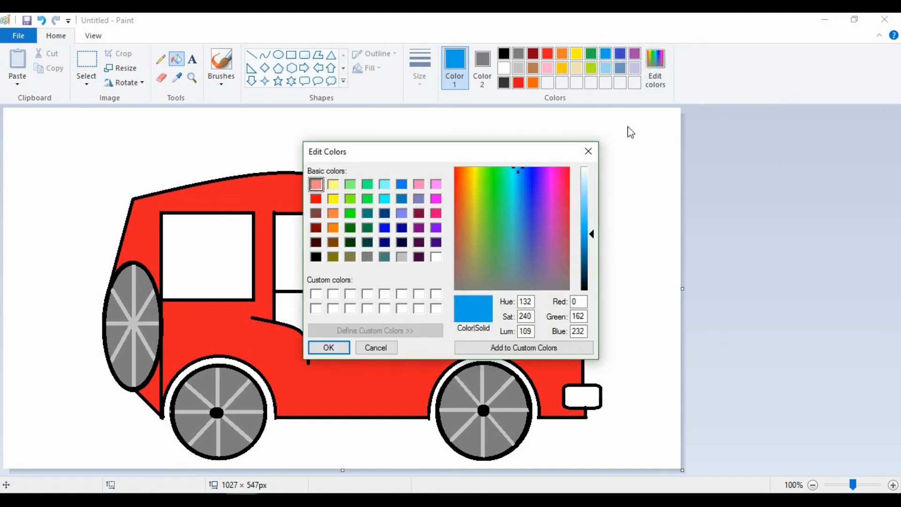
pyautogui.click(589, 259)
pyautogui.click(386, 229)
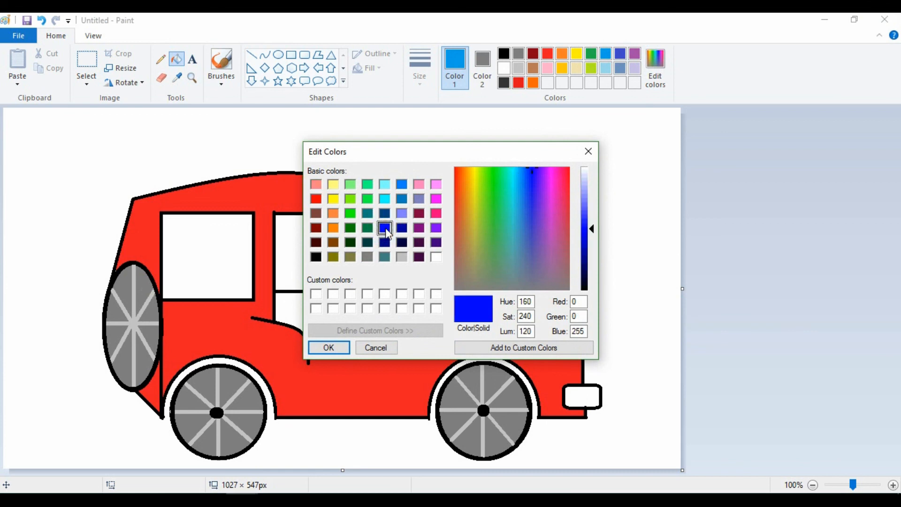
pyautogui.click(329, 348)
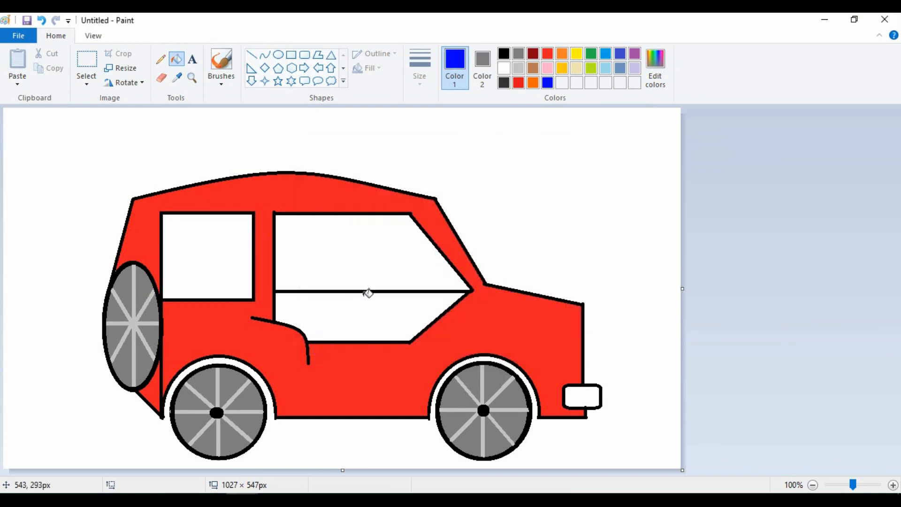
pyautogui.click(315, 189)
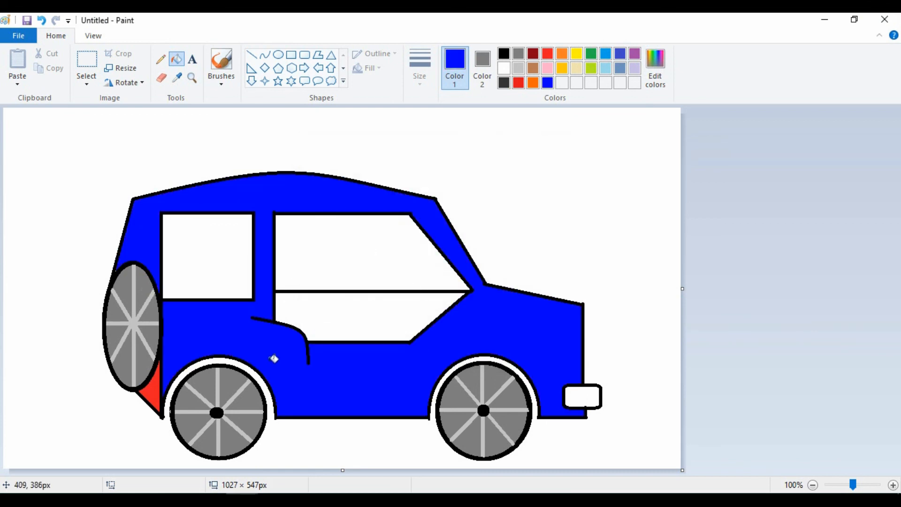
pyautogui.click(149, 388)
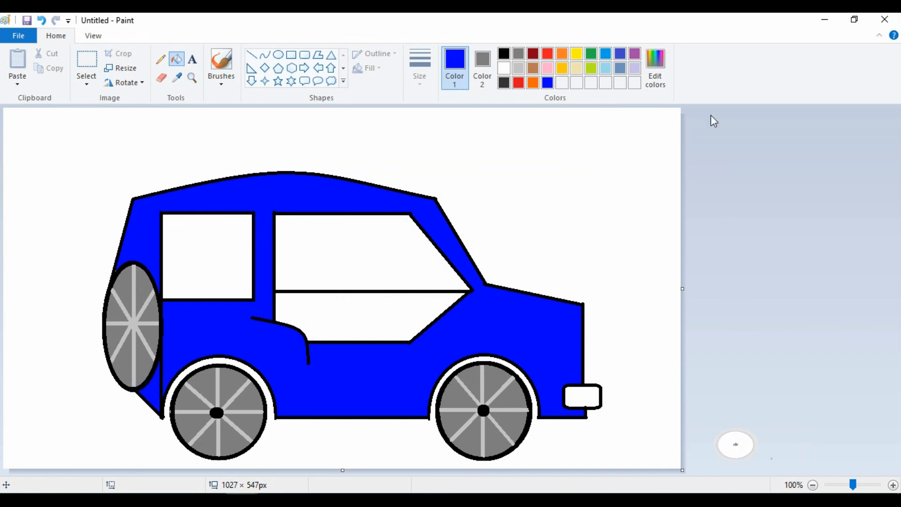
# Recolor the blue car body and the section below the spare wheel with the standard palette red.
pyautogui.click(654, 79)
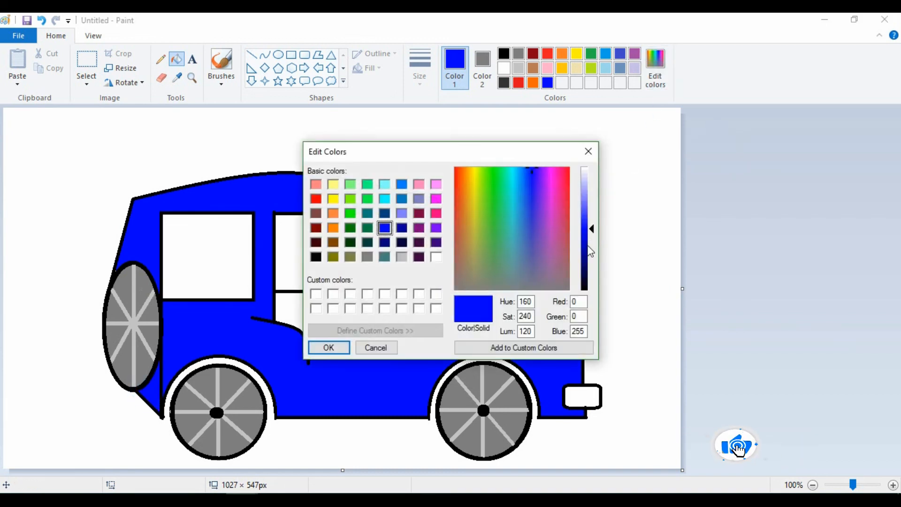
pyautogui.click(592, 154)
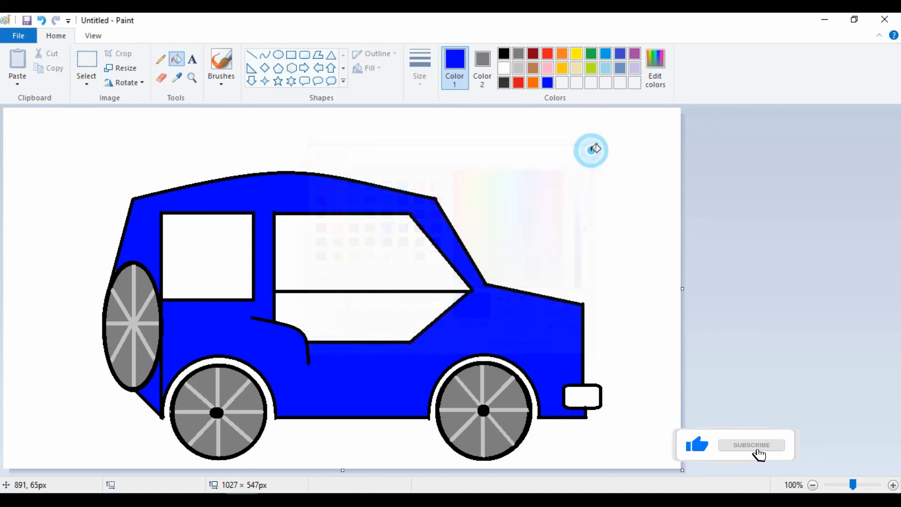
pyautogui.click(548, 56)
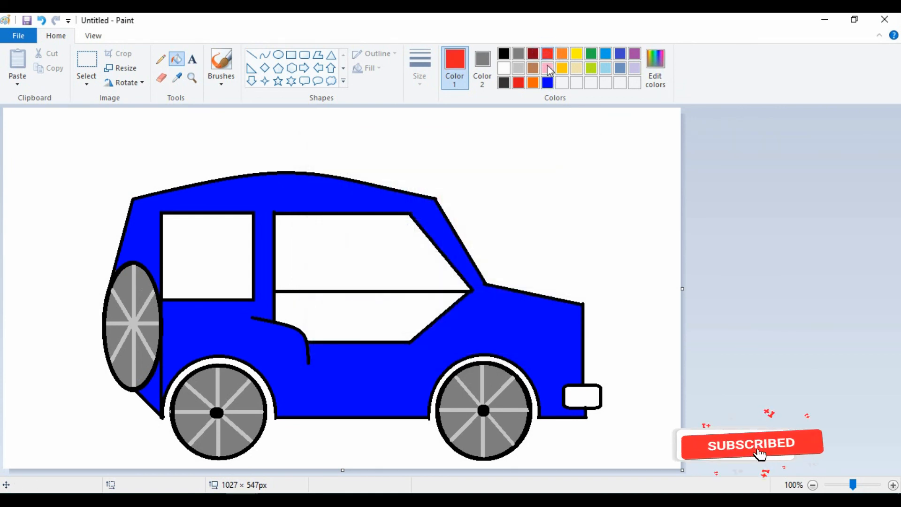
pyautogui.click(332, 198)
pyautogui.click(153, 388)
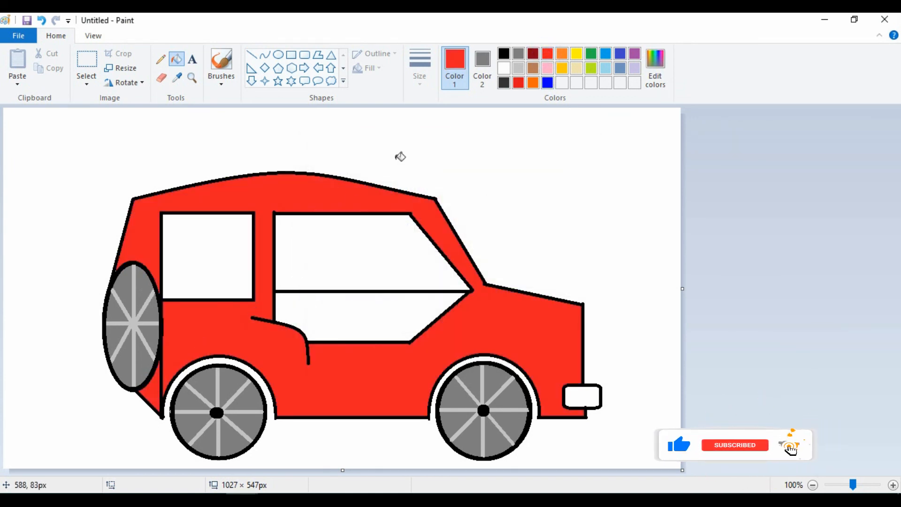
# Fill the door's lower panel, below the front window, with the custom red.
pyautogui.click(655, 65)
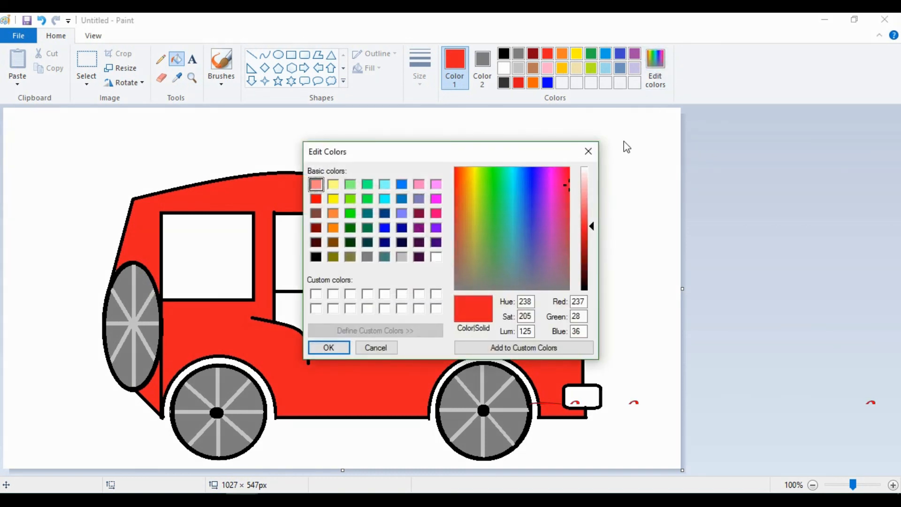
pyautogui.click(591, 155)
pyautogui.click(519, 82)
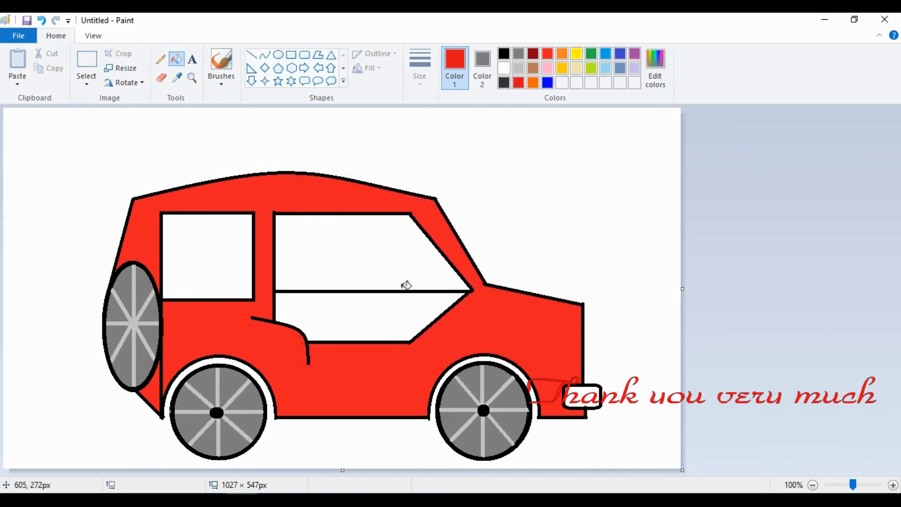
pyautogui.click(386, 312)
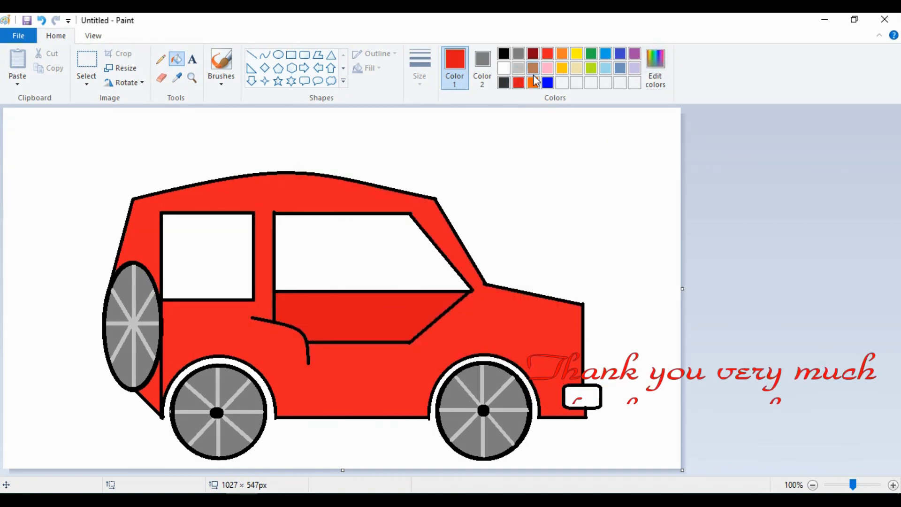
# Fill the front and rear side windows with light turquoise.
pyautogui.click(605, 68)
pyautogui.click(370, 254)
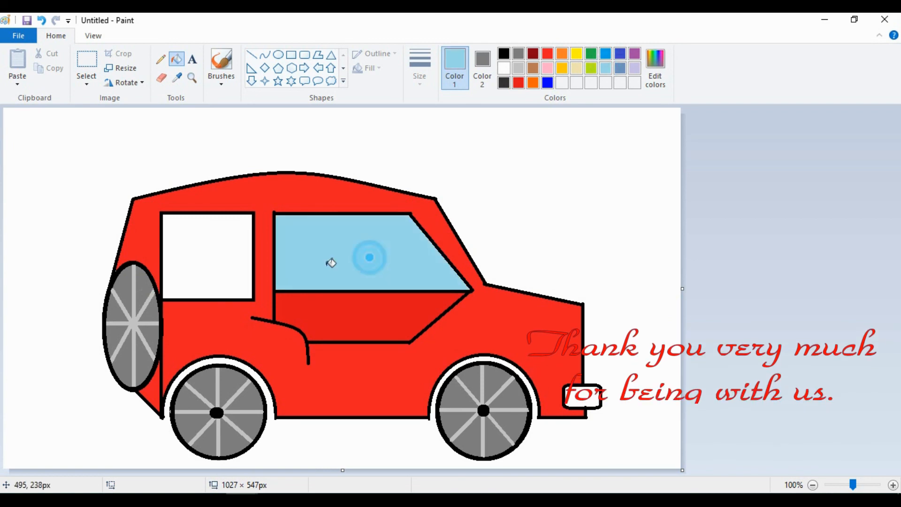
pyautogui.click(225, 273)
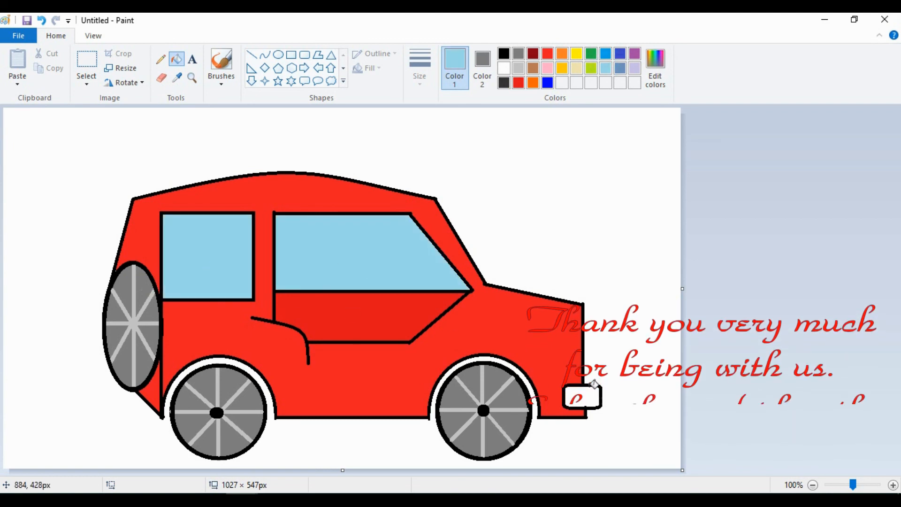
# Fill the front headlight with orange, and replace that fill with gold.
pyautogui.click(561, 53)
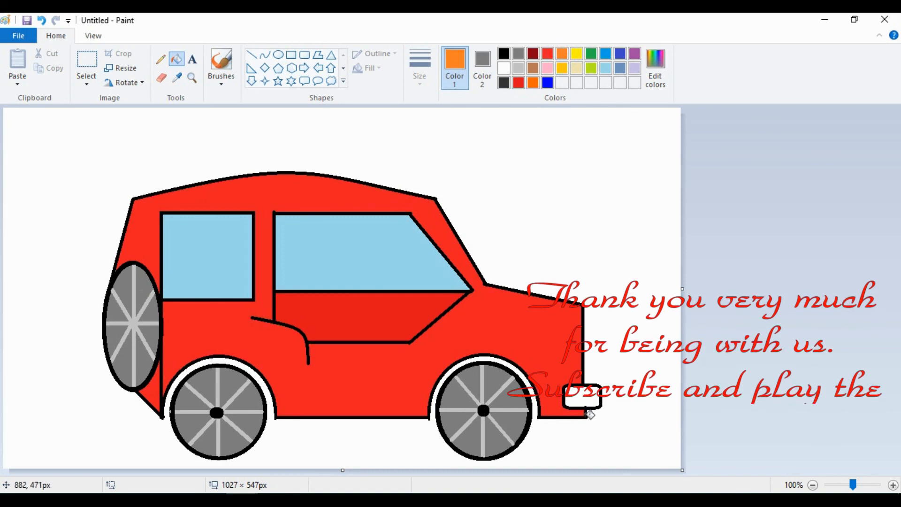
pyautogui.click(588, 392)
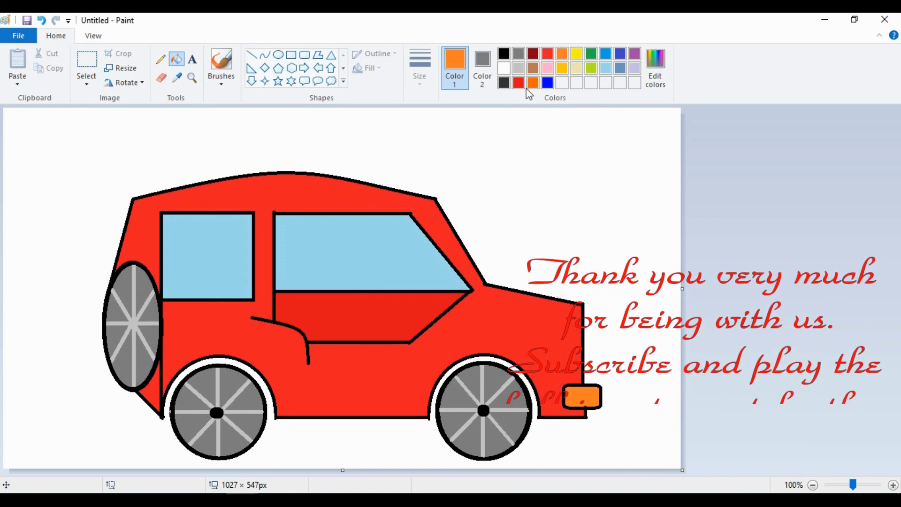
pyautogui.click(561, 68)
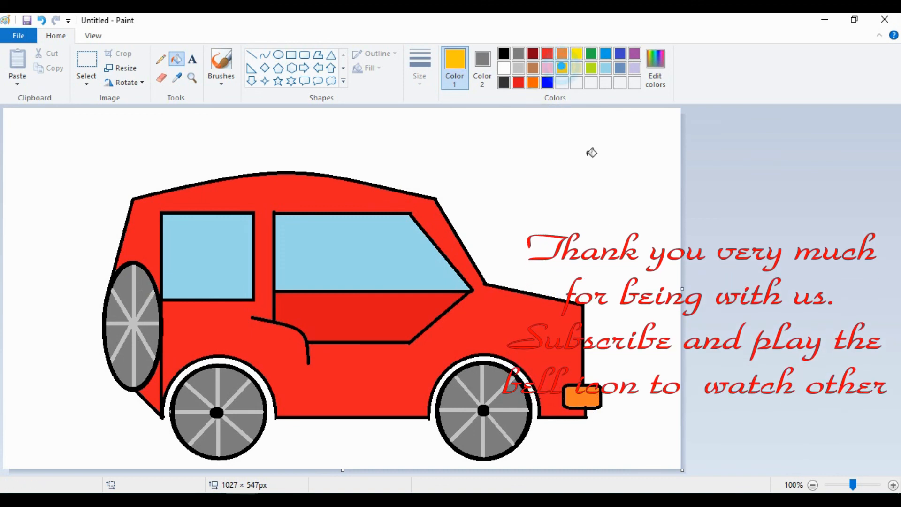
pyautogui.click(600, 390)
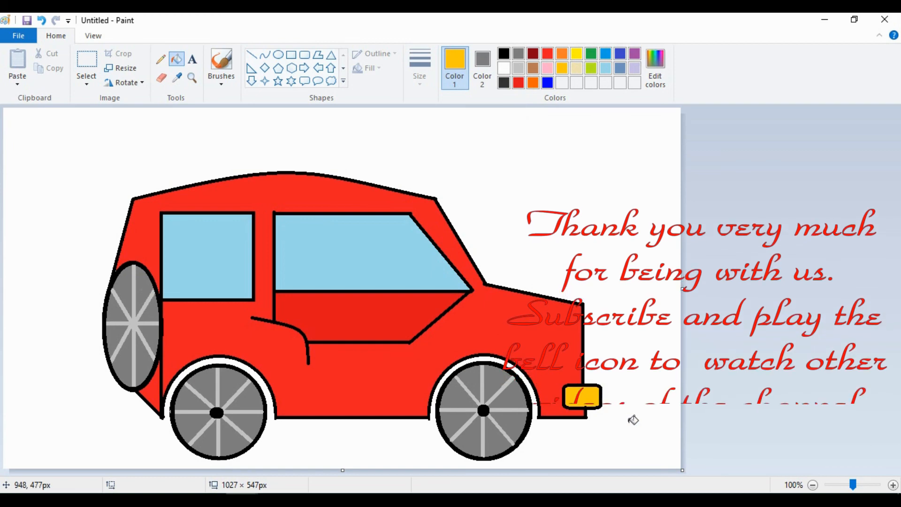